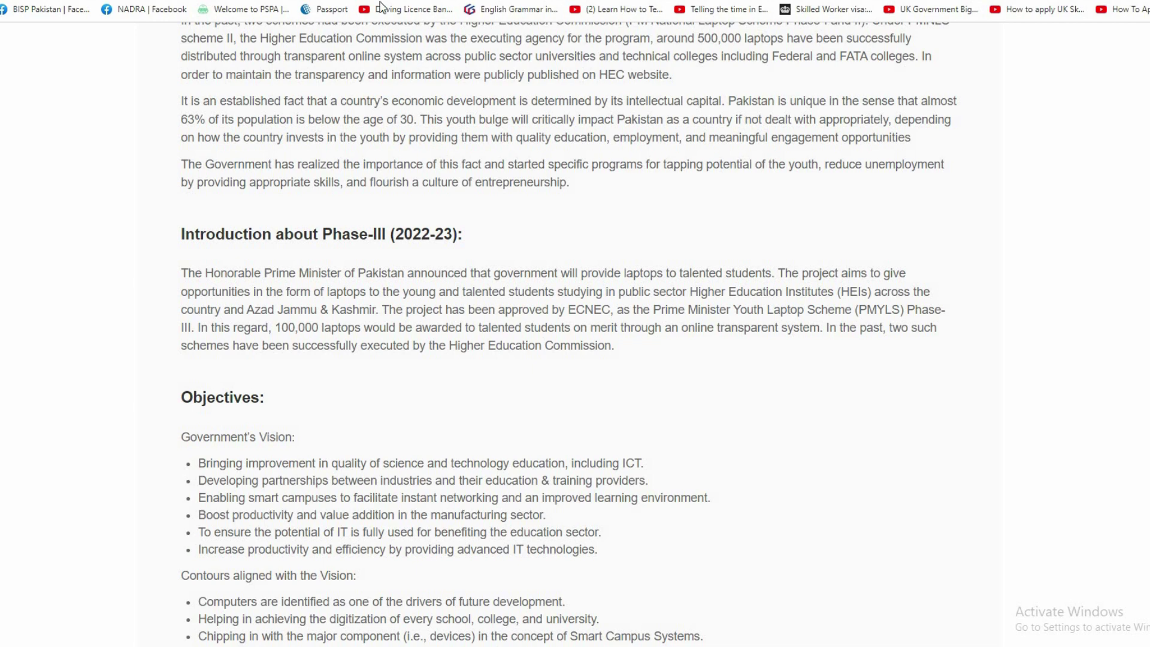
Scroll through the scheme page's Objectives and How to Apply sections.
scroll(400, 449, down, 5)
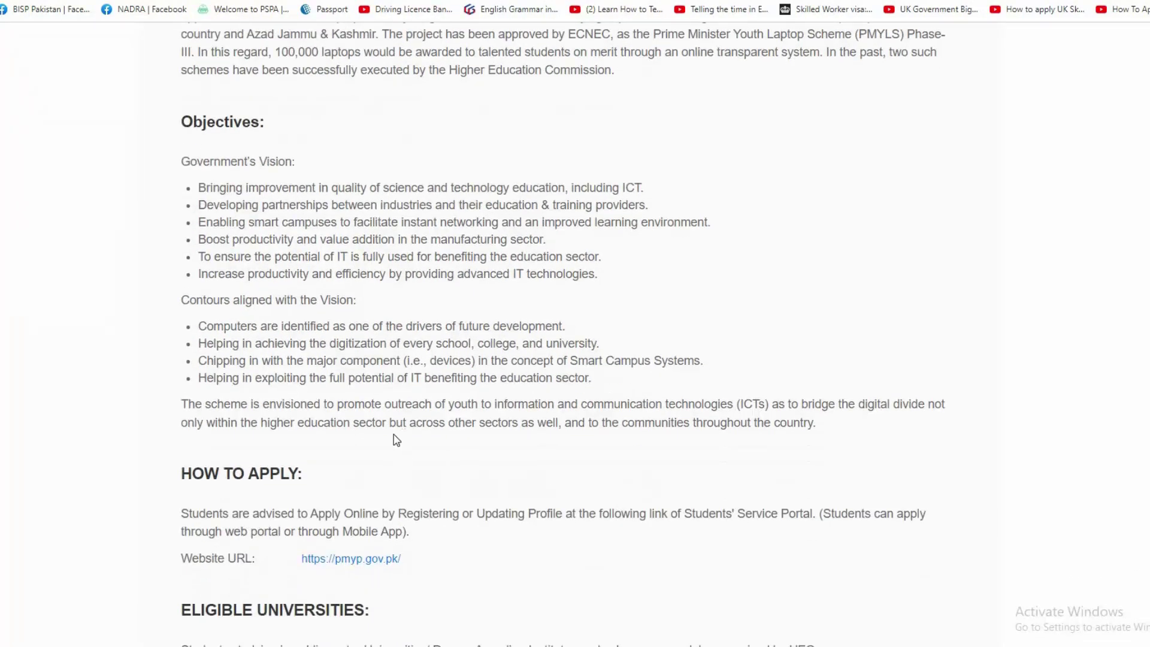
scroll(308, 96, up, 2)
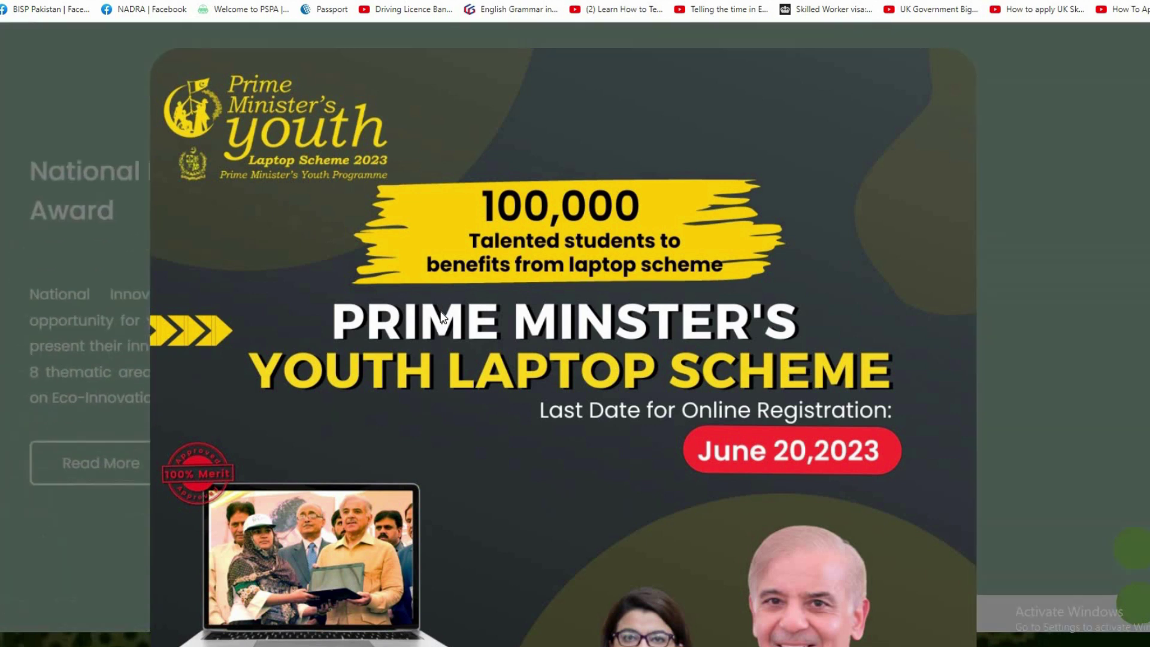
scroll(442, 316, down, 2)
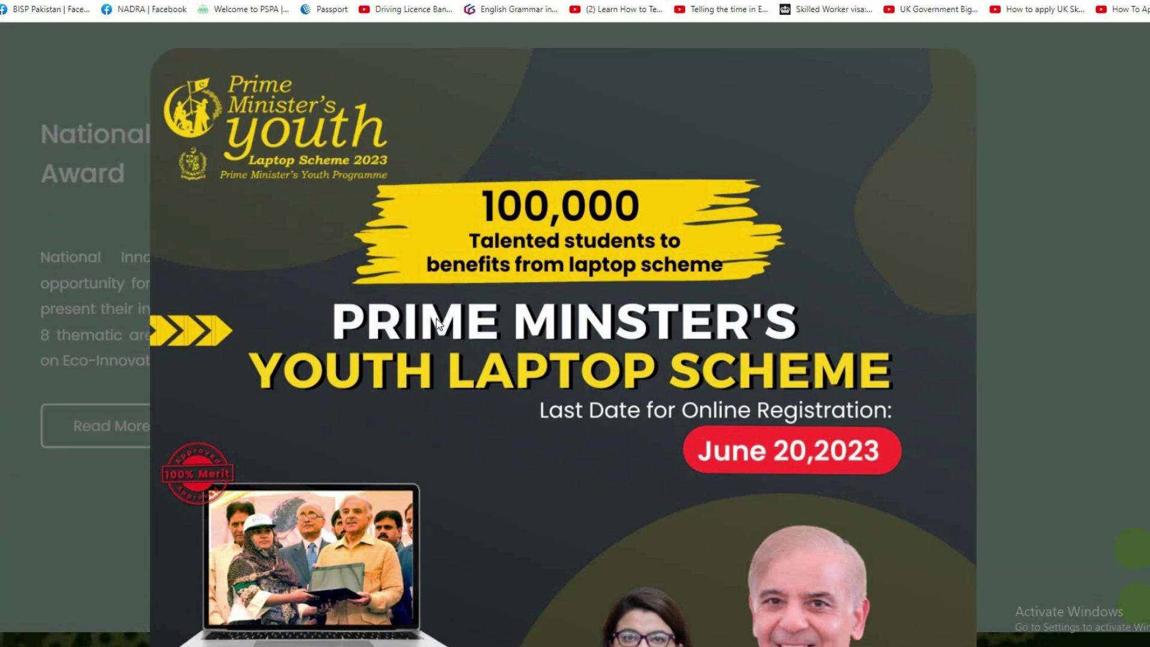
scroll(427, 342, down, 3)
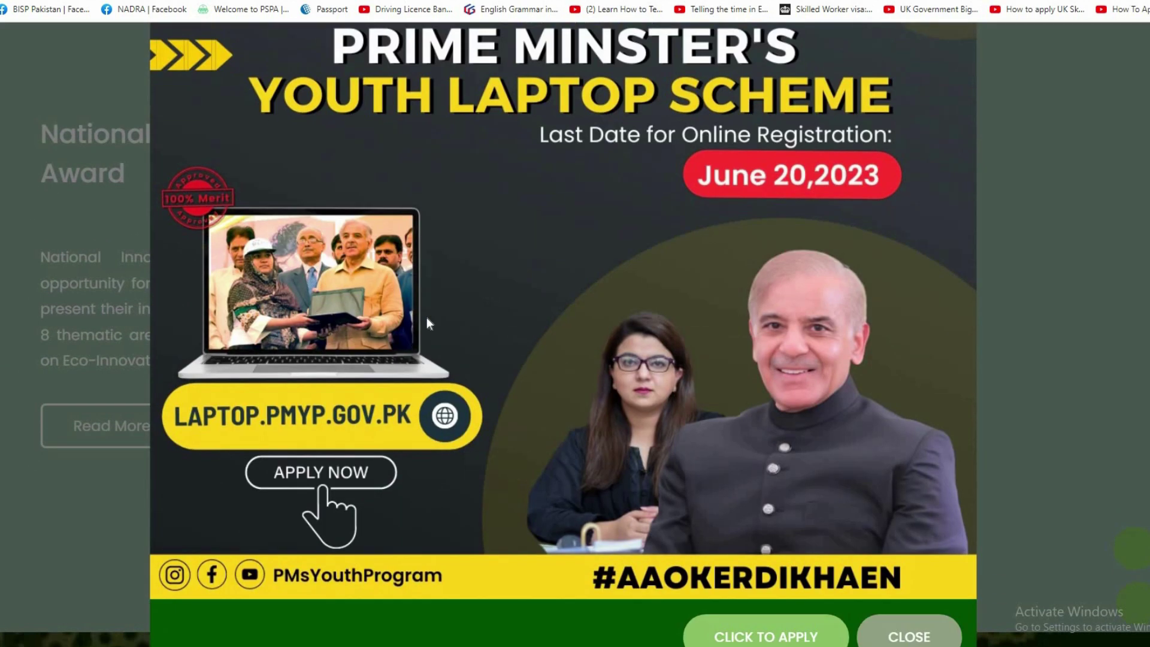
scroll(456, 318, up, 3)
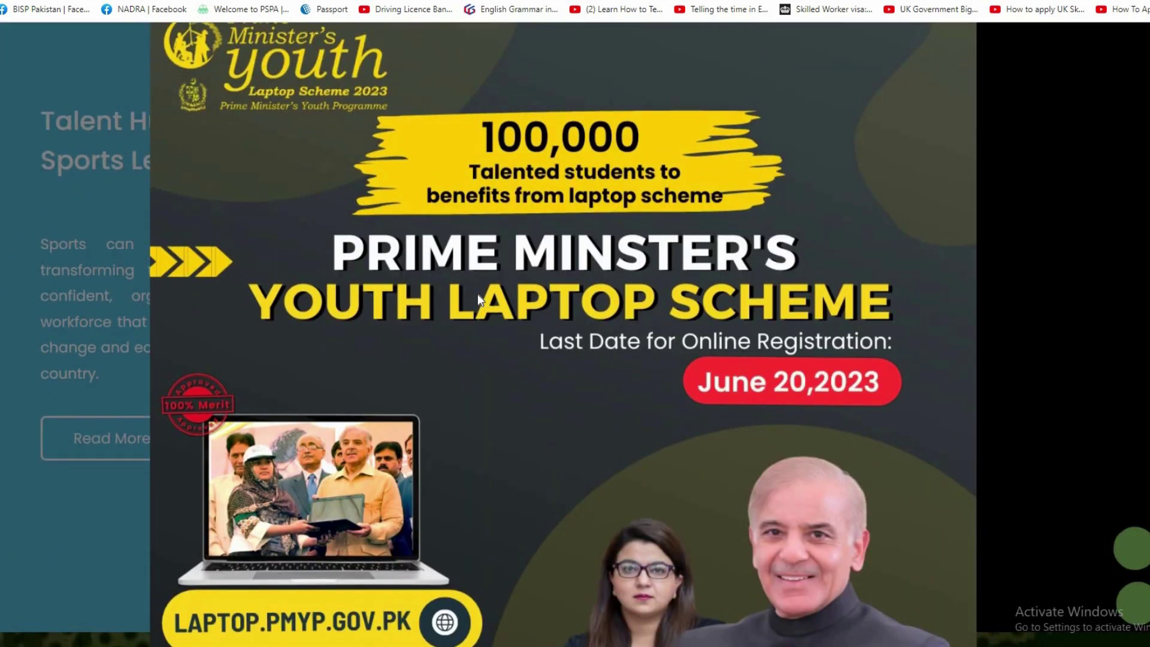
scroll(477, 293, up, 1)
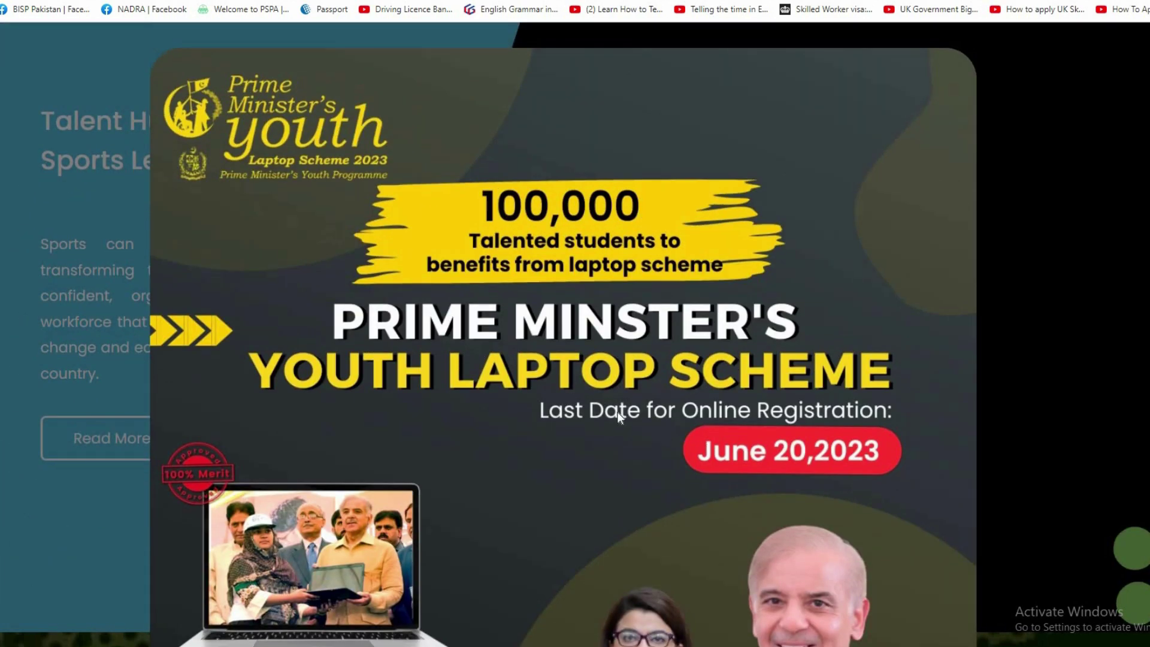
scroll(617, 411, down, 1)
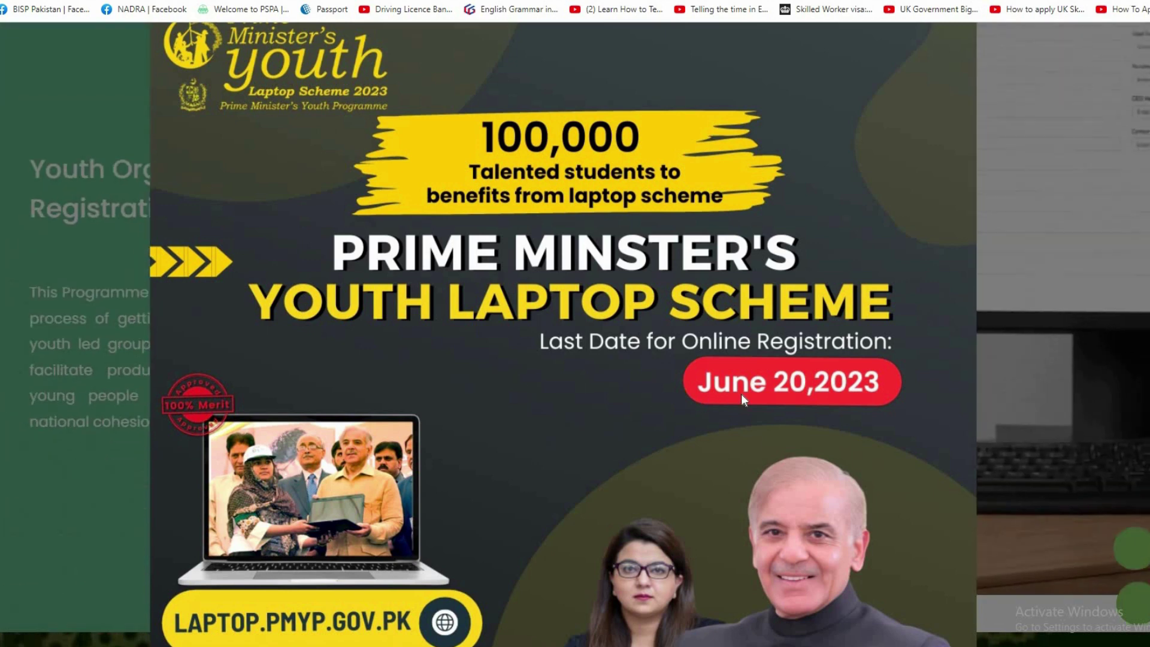
scroll(694, 363, up, 1)
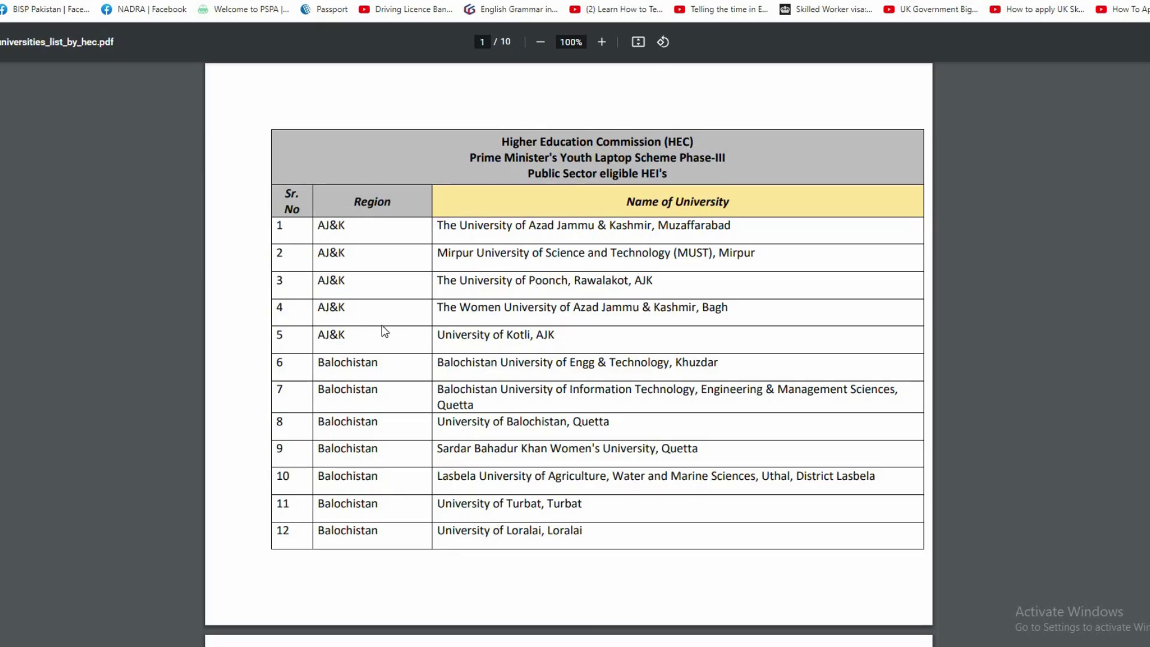
Scroll to the end of the HEC university list and highlight entry number 141.
scroll(573, 455, down, 8)
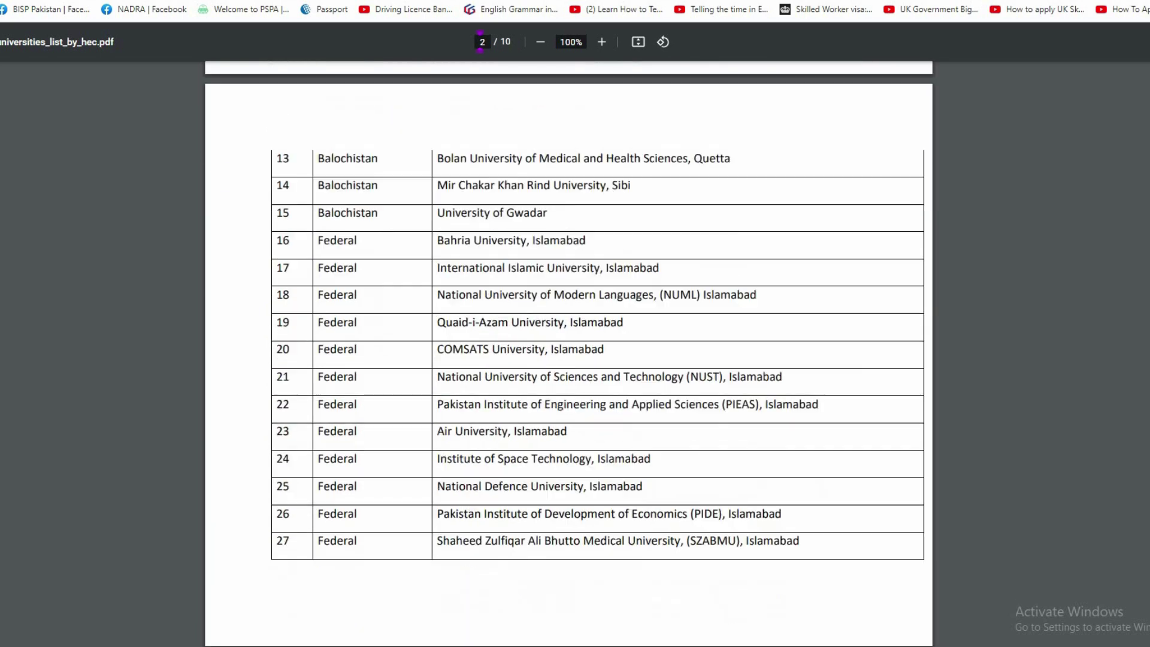
scroll(569, 354, down, 20)
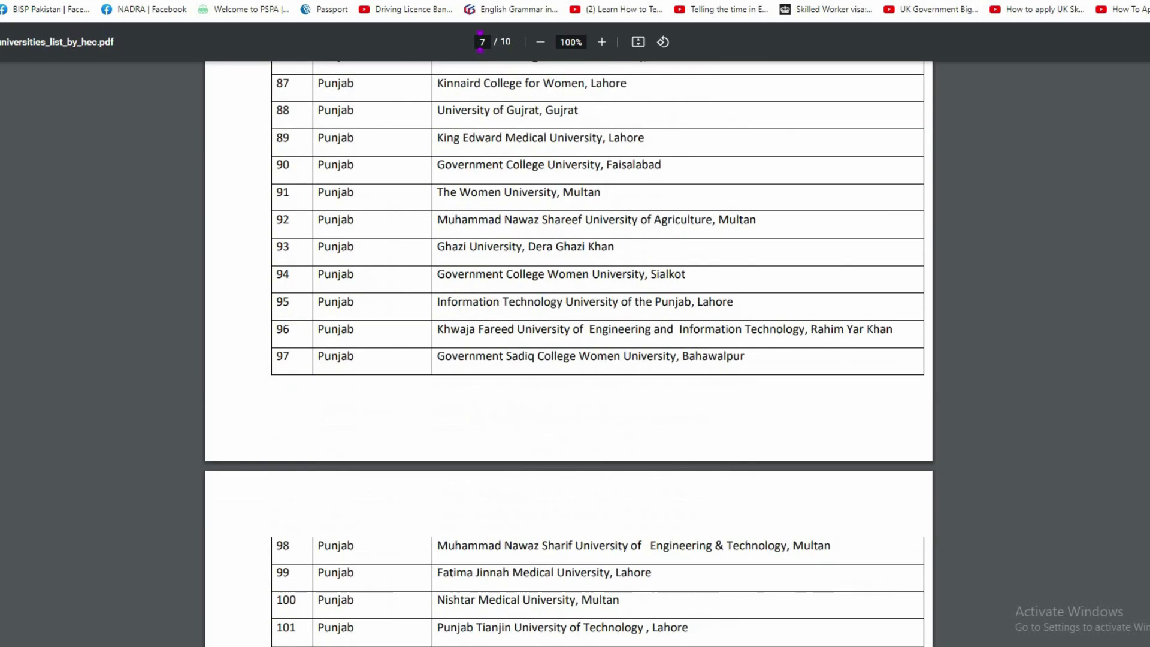
scroll(569, 354, down, 12)
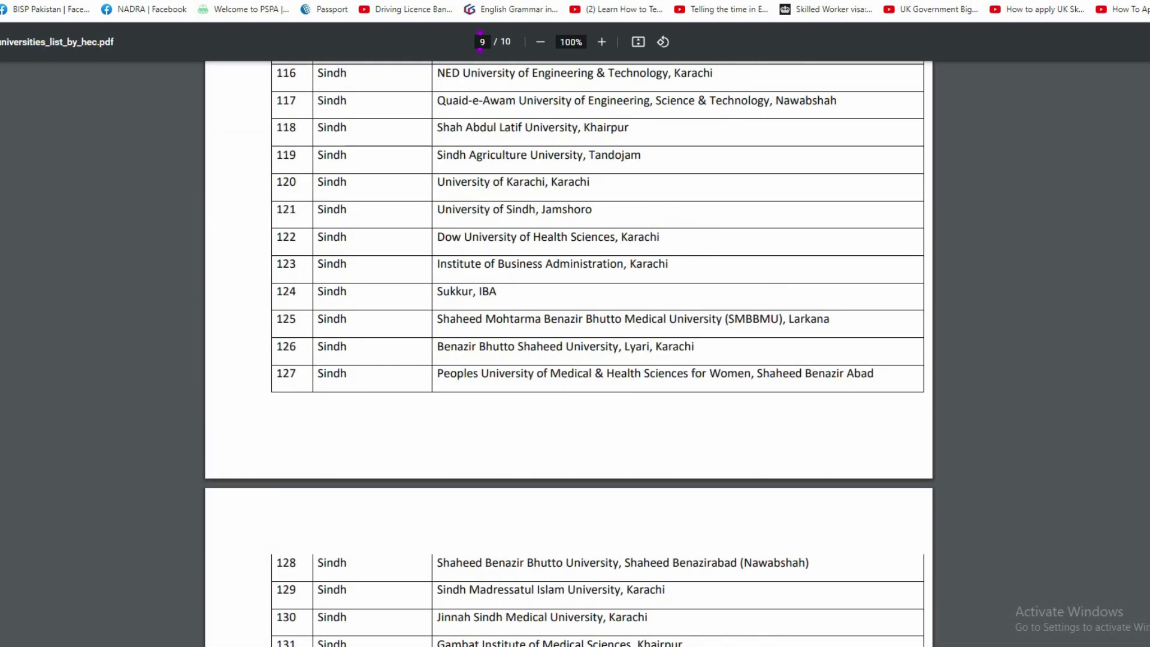
scroll(305, 494, down, 6)
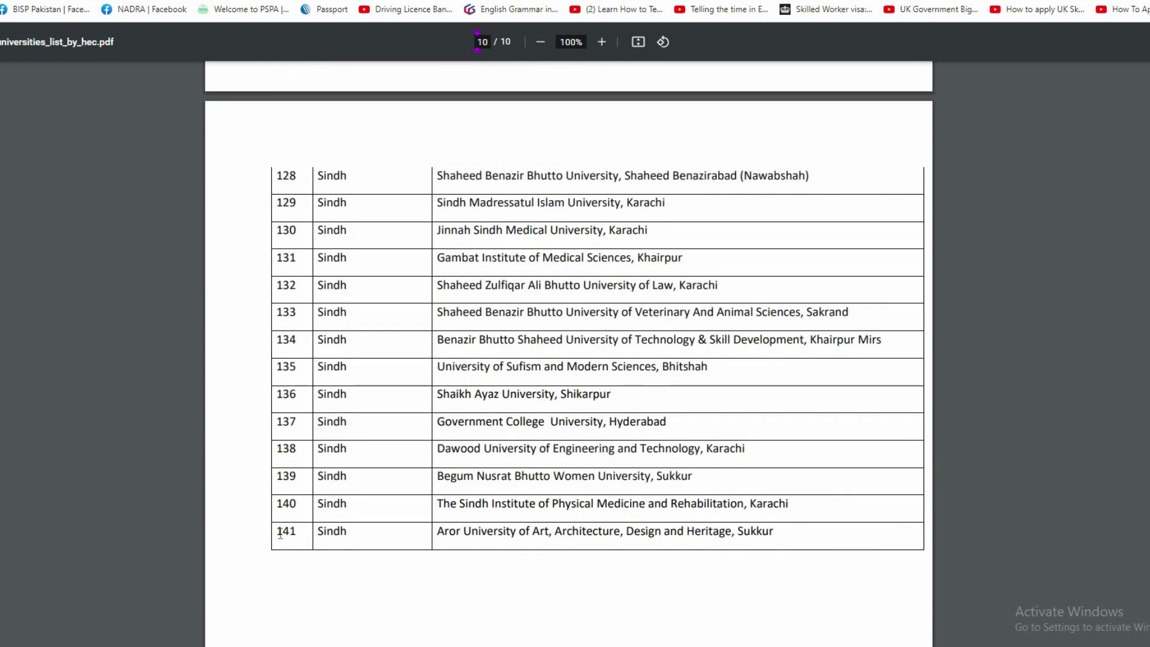
drag(277, 532, 299, 533)
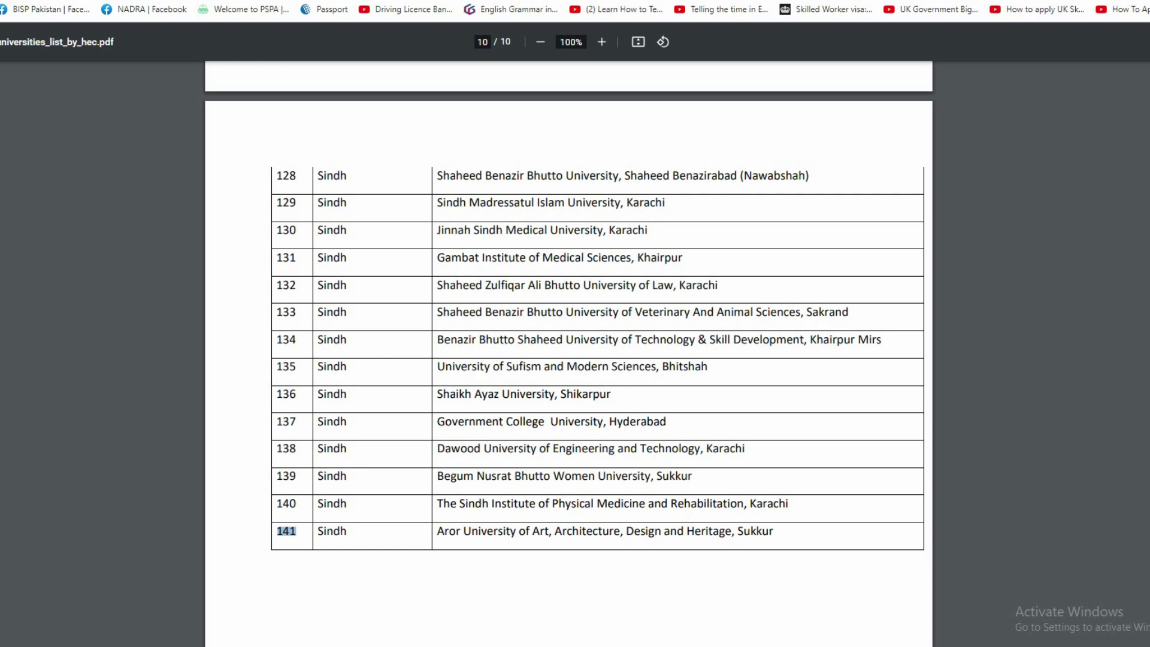
Scroll back up the list to page 2's Federal and GB universities.
scroll(569, 359, up, 20)
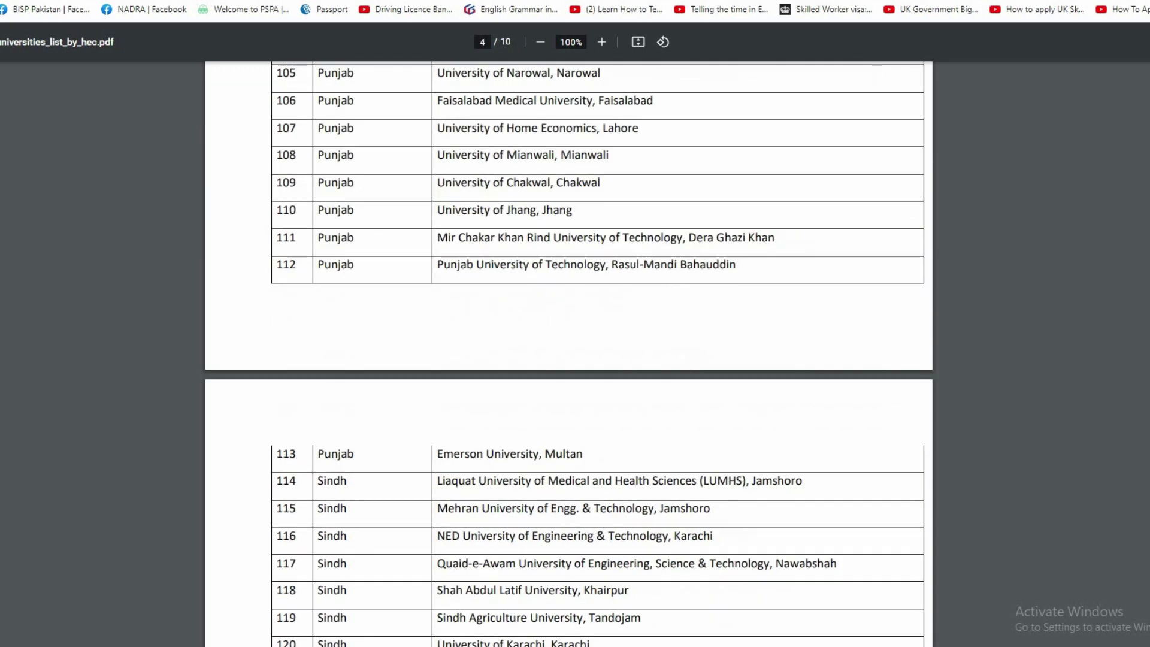
scroll(714, 245, up, 12)
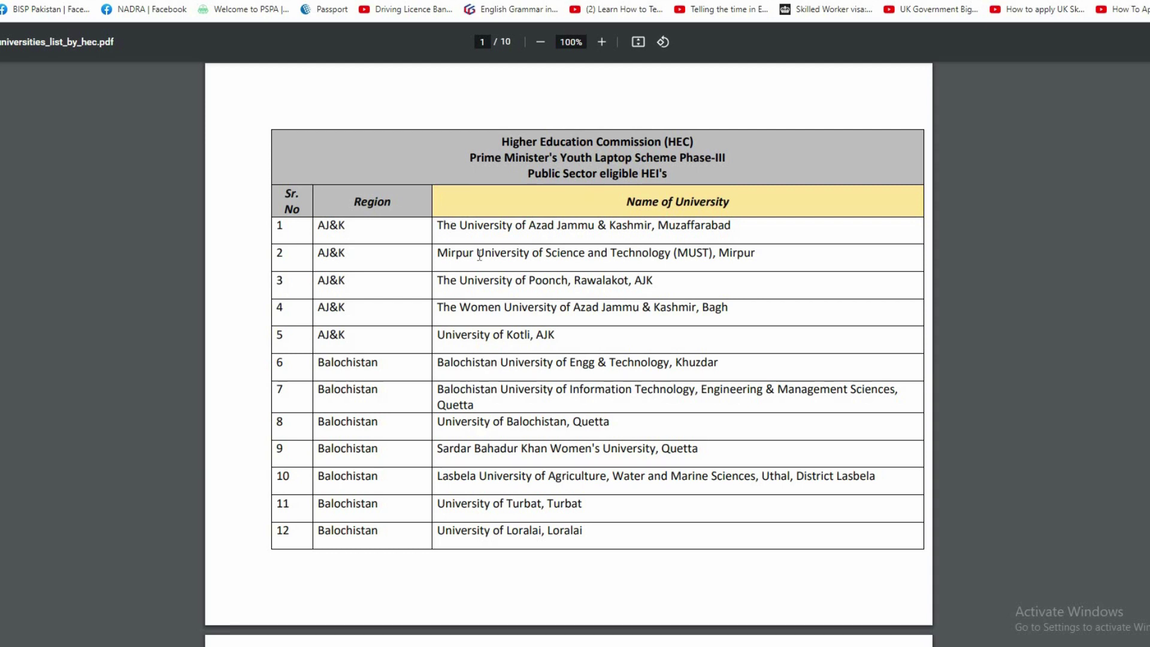
scroll(377, 282, down, 1)
scroll(395, 351, down, 1)
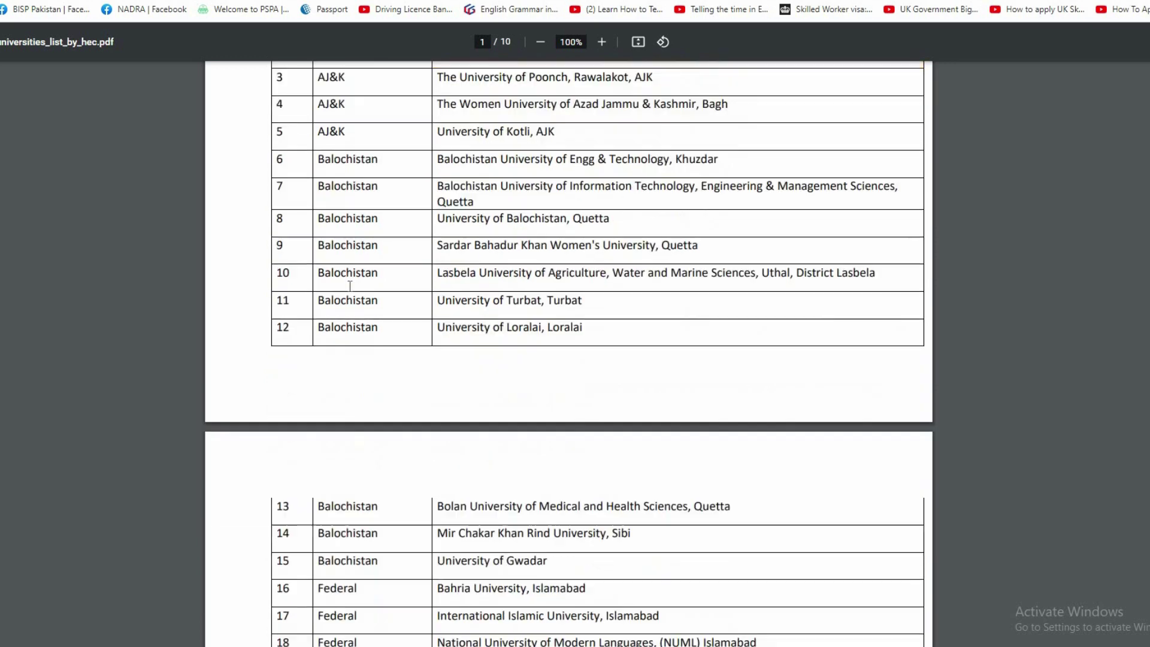
scroll(336, 300, up, 2)
drag(319, 279, 356, 278)
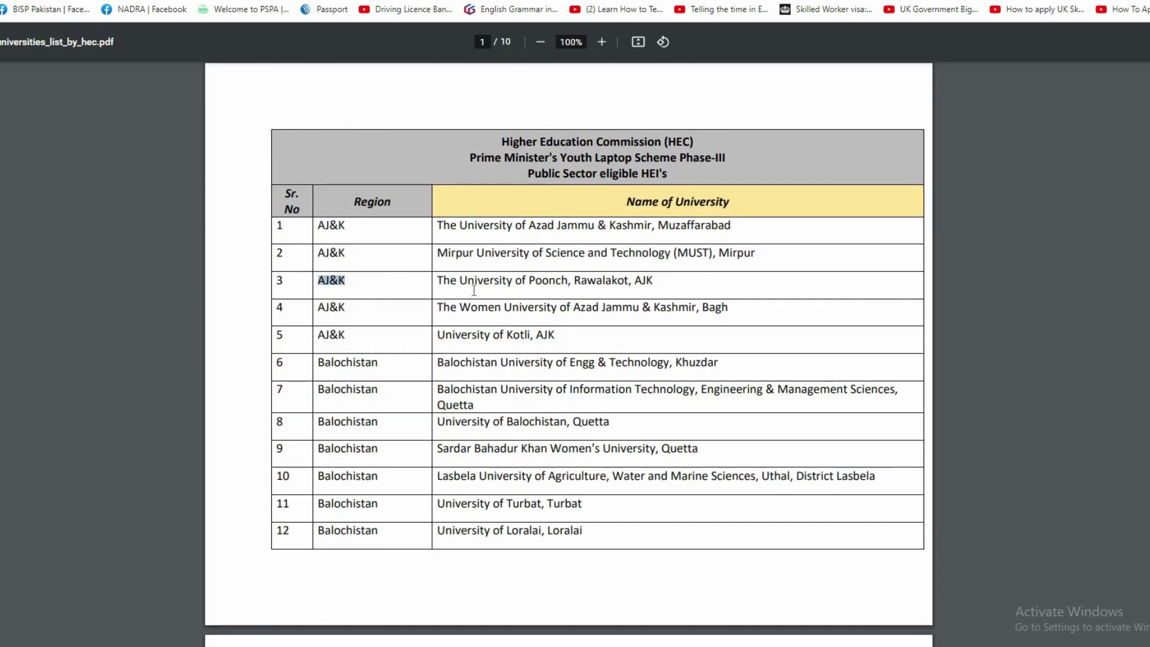
scroll(534, 416, down, 5)
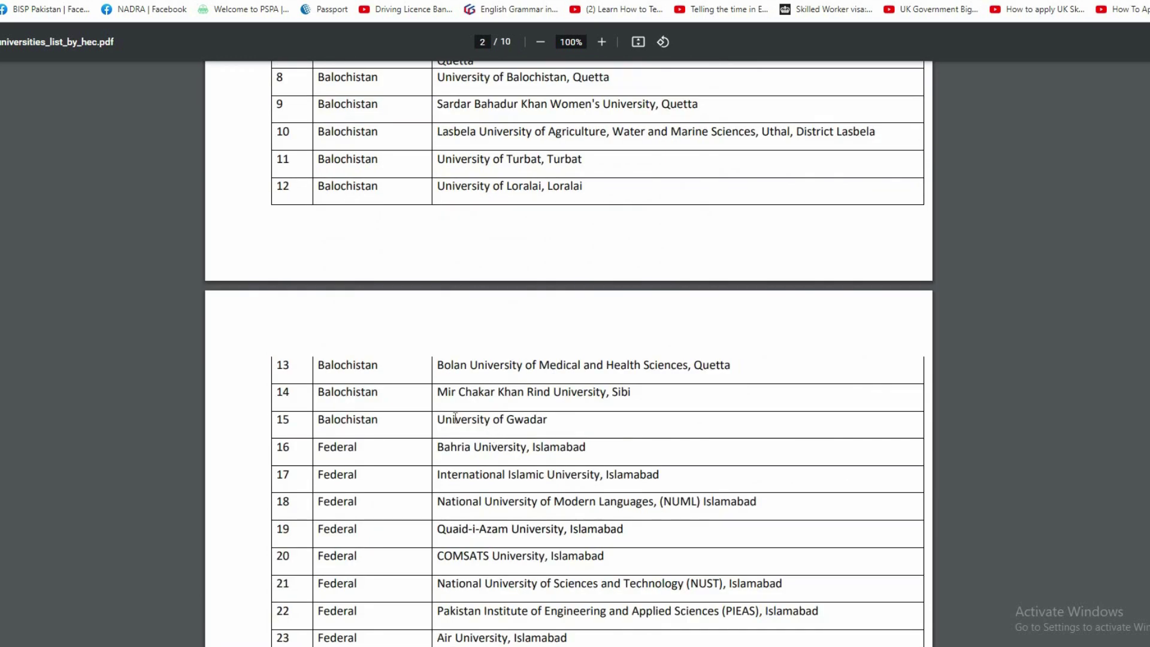
scroll(455, 418, down, 4)
scroll(456, 419, down, 3)
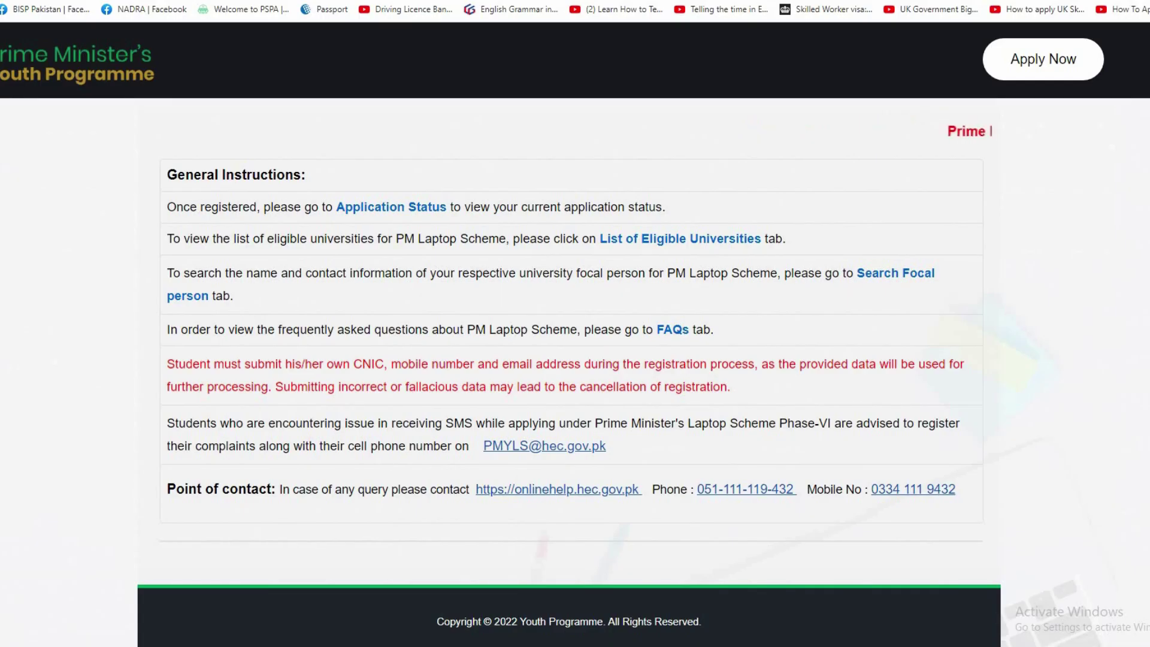
Highlight the 4-year and 5-year Undergraduate rows and the 30-Jun-18 admission date.
scroll(418, 104, up, 10)
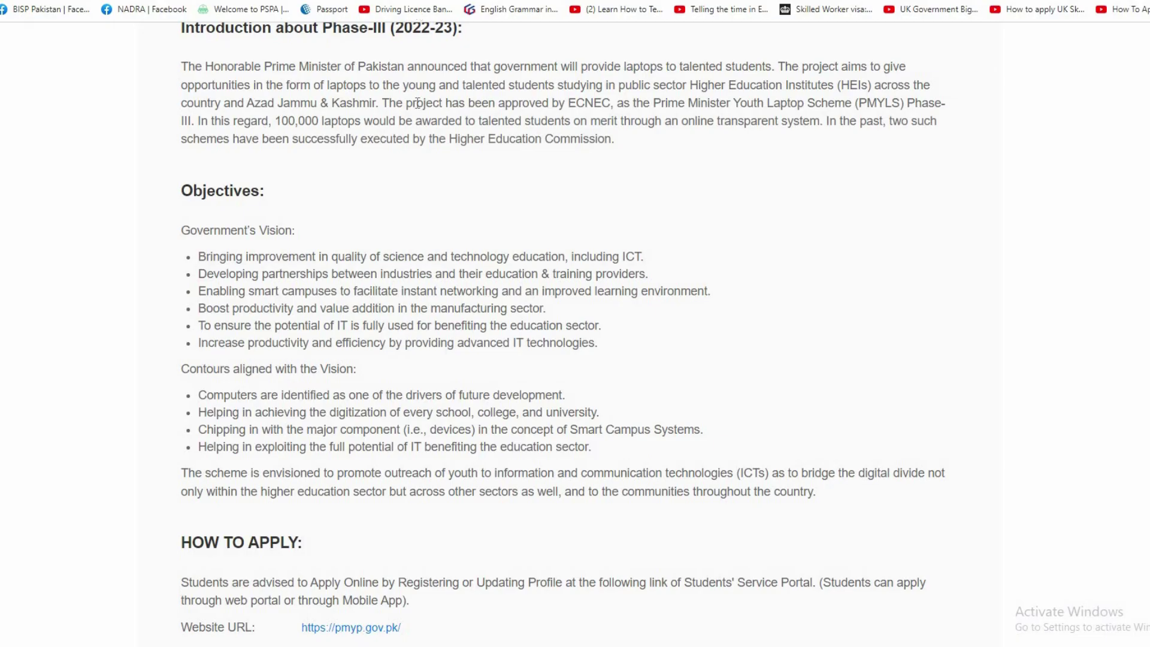
scroll(268, 415, up, 4)
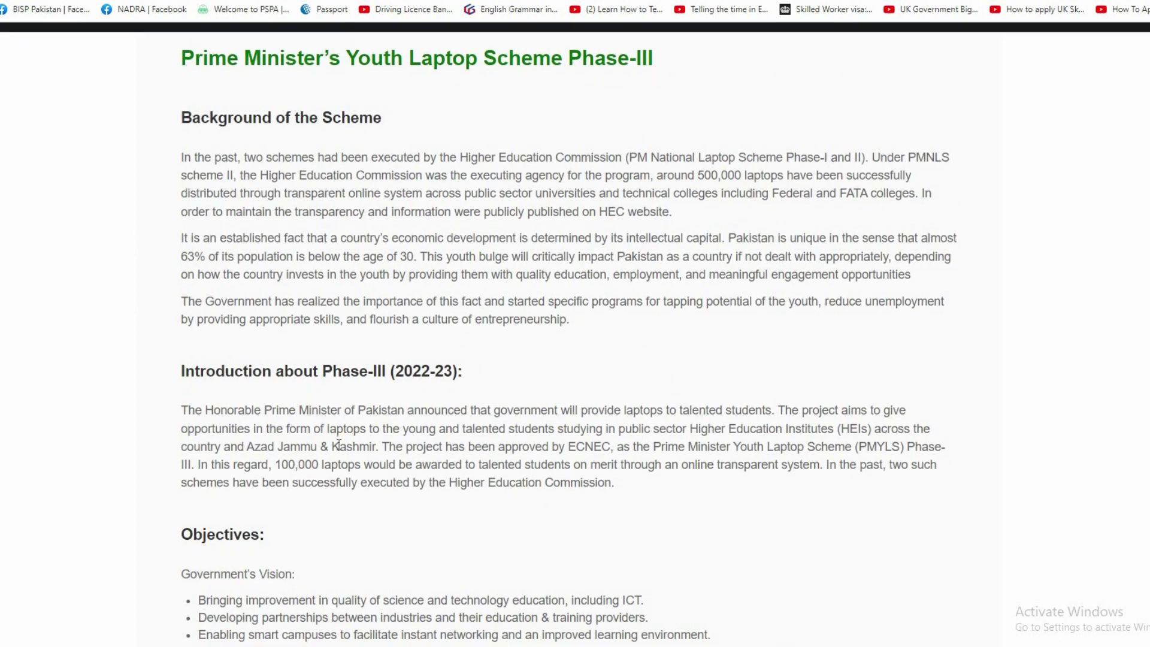
scroll(338, 445, down, 4)
scroll(339, 445, down, 5)
scroll(398, 439, down, 5)
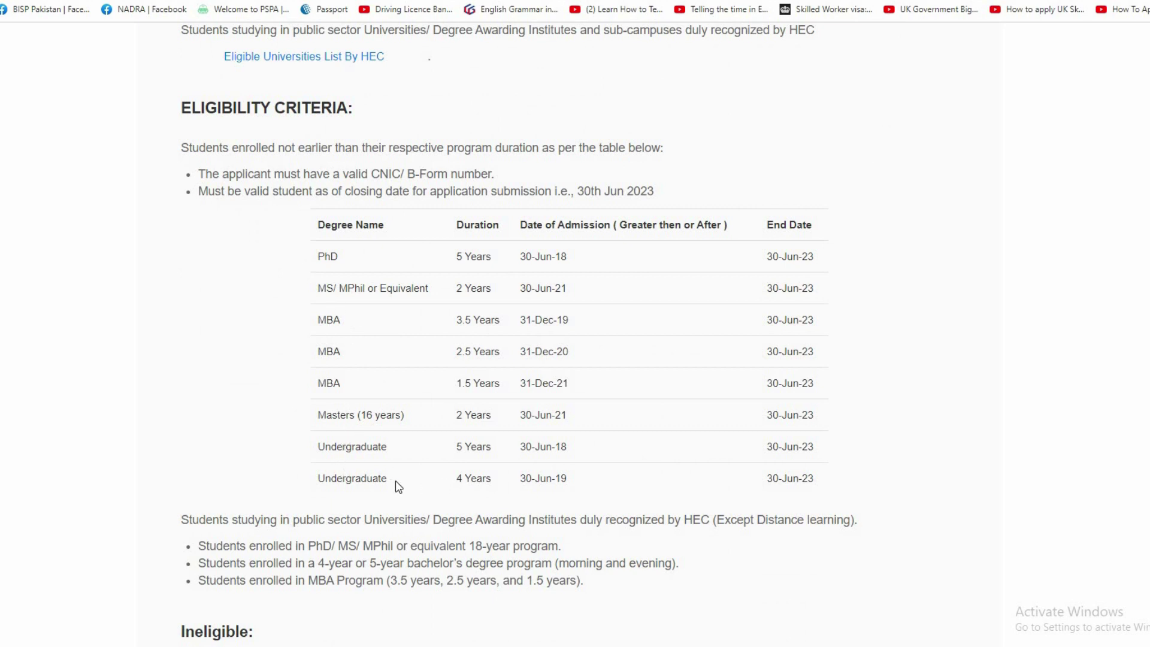
drag(319, 479, 567, 479)
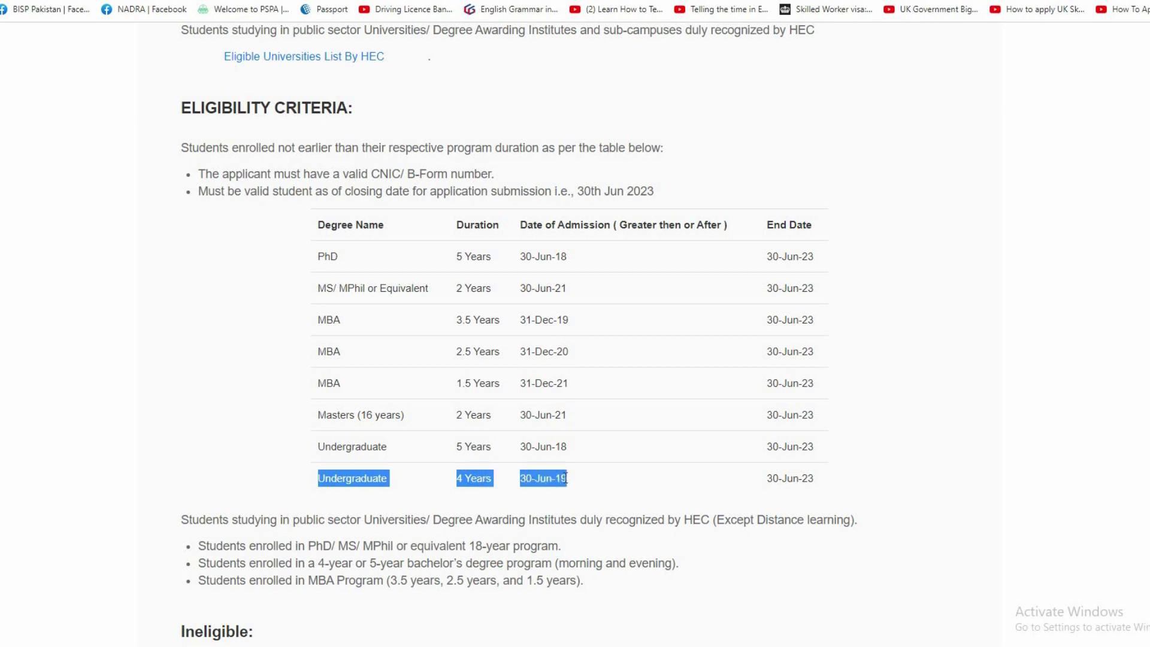
click(312, 458)
drag(312, 450, 492, 445)
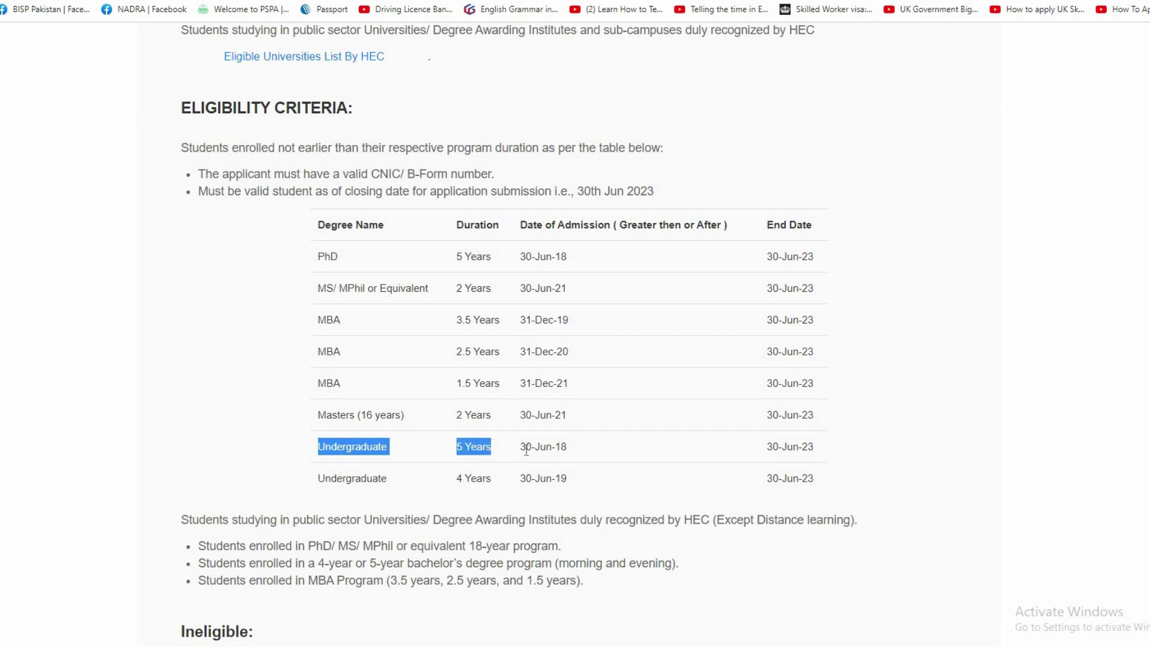
drag(519, 448, 572, 448)
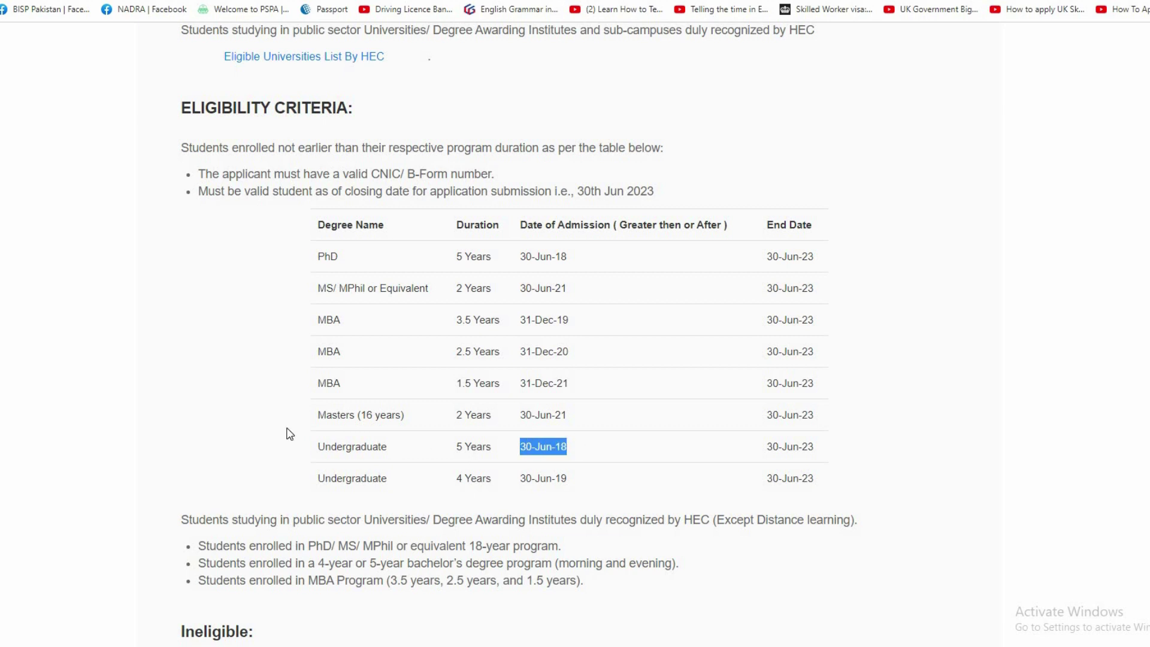
click(311, 424)
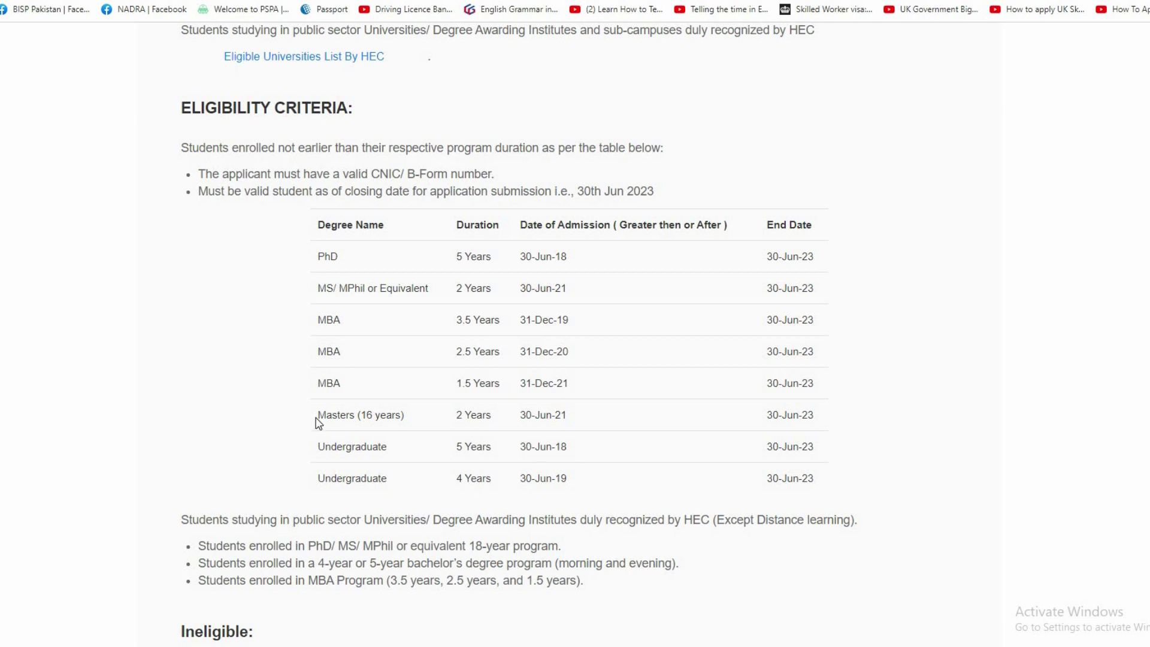
Highlight Masters (16 years) 30-Jun-21, 1.5-year MBA 31-Dec-21, and MBA 2.5 Years entries.
drag(321, 412, 485, 412)
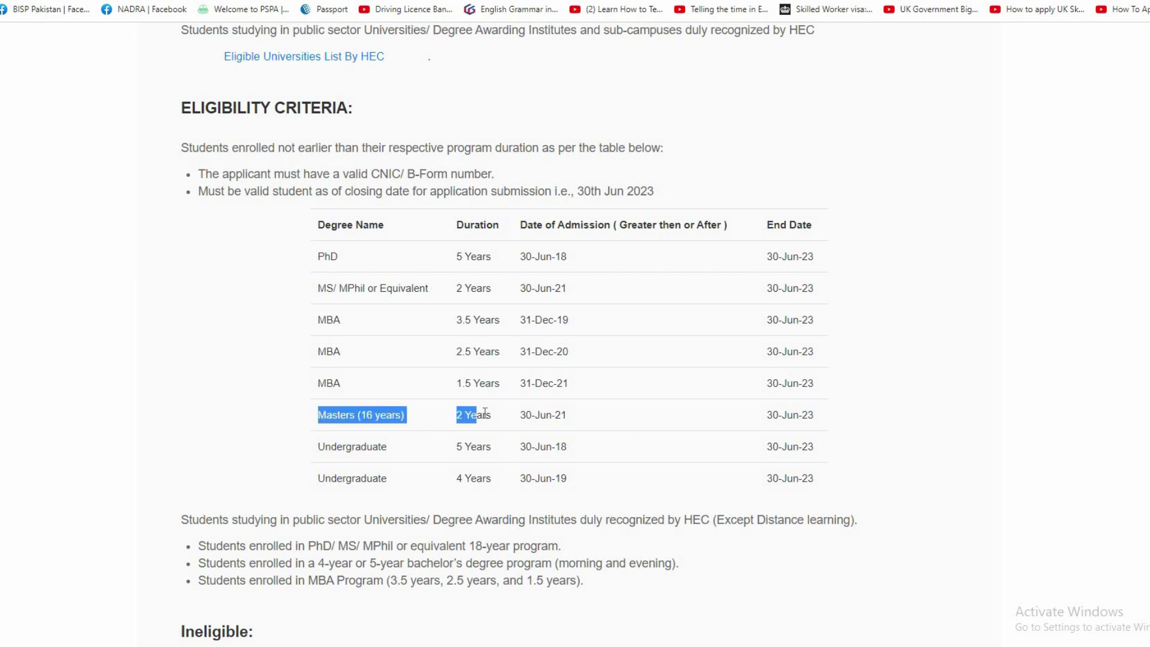
double_click(525, 415)
drag(577, 415, 577, 415)
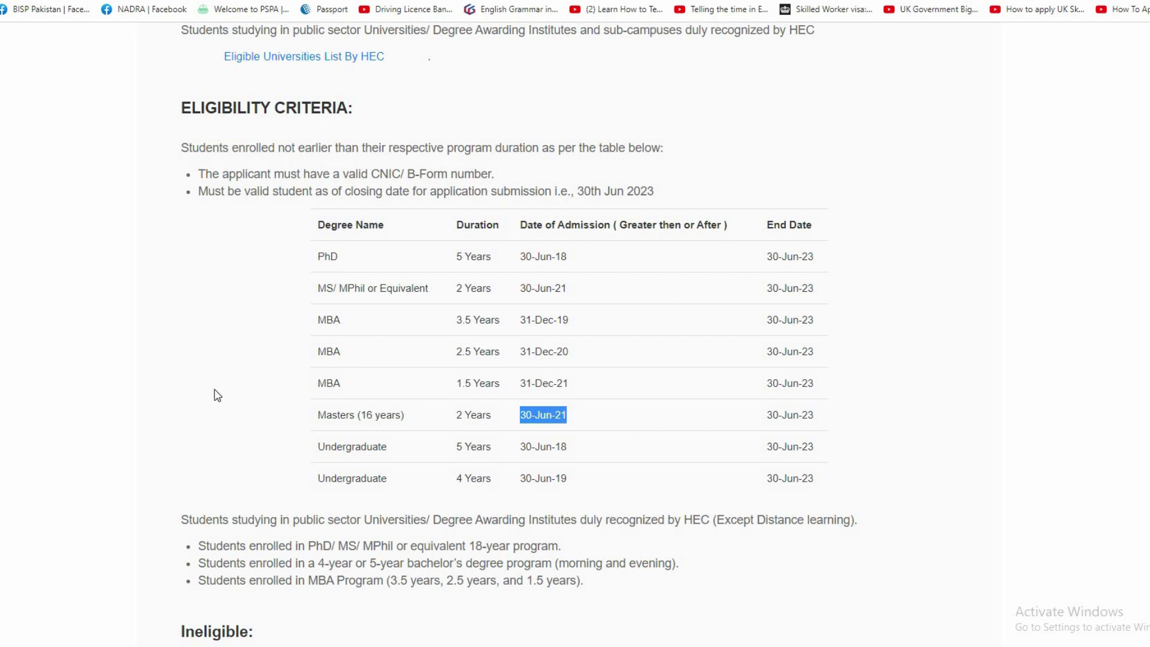
click(296, 395)
drag(372, 385, 418, 393)
click(465, 387)
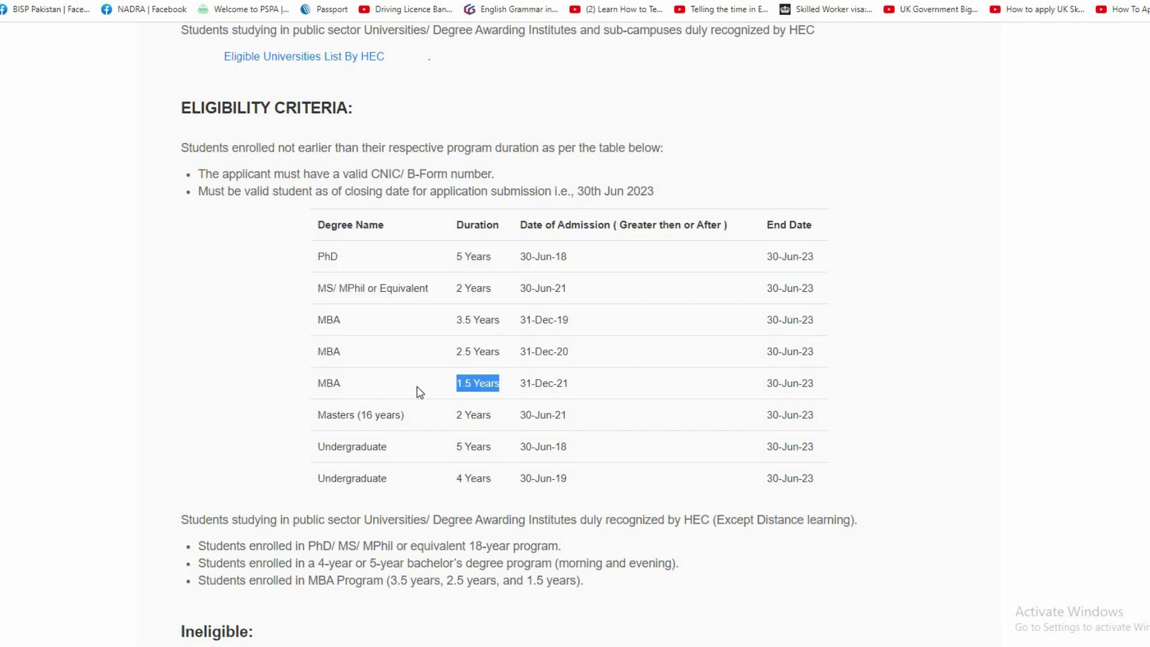
click(519, 387)
double_click(525, 385)
drag(570, 384, 578, 383)
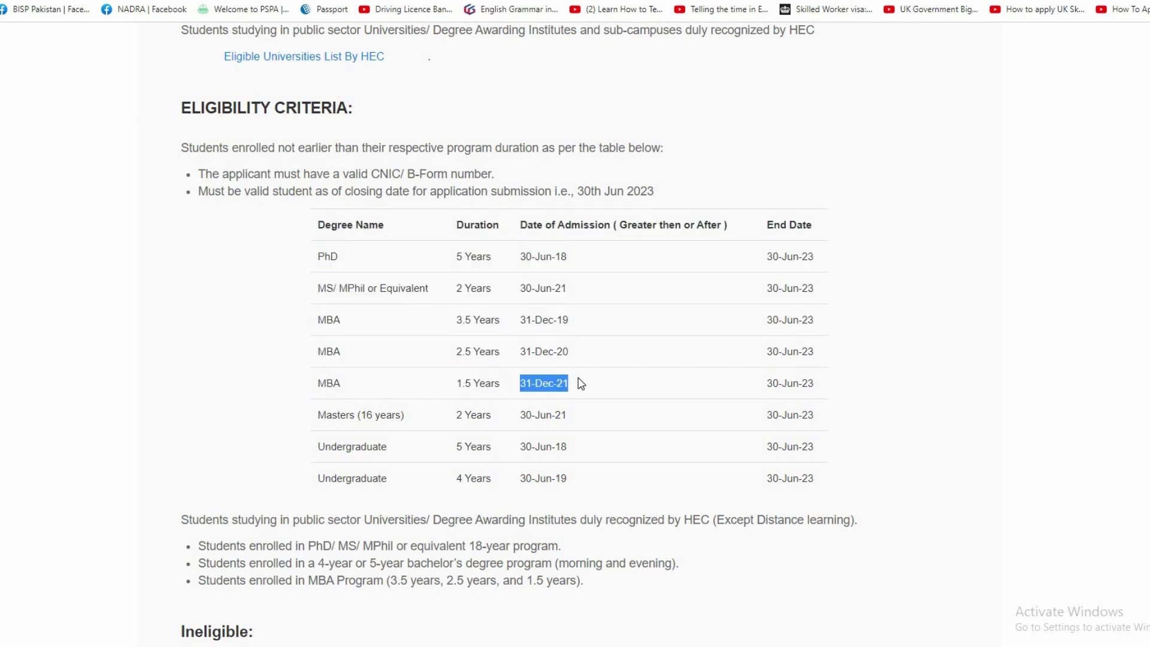
click(577, 383)
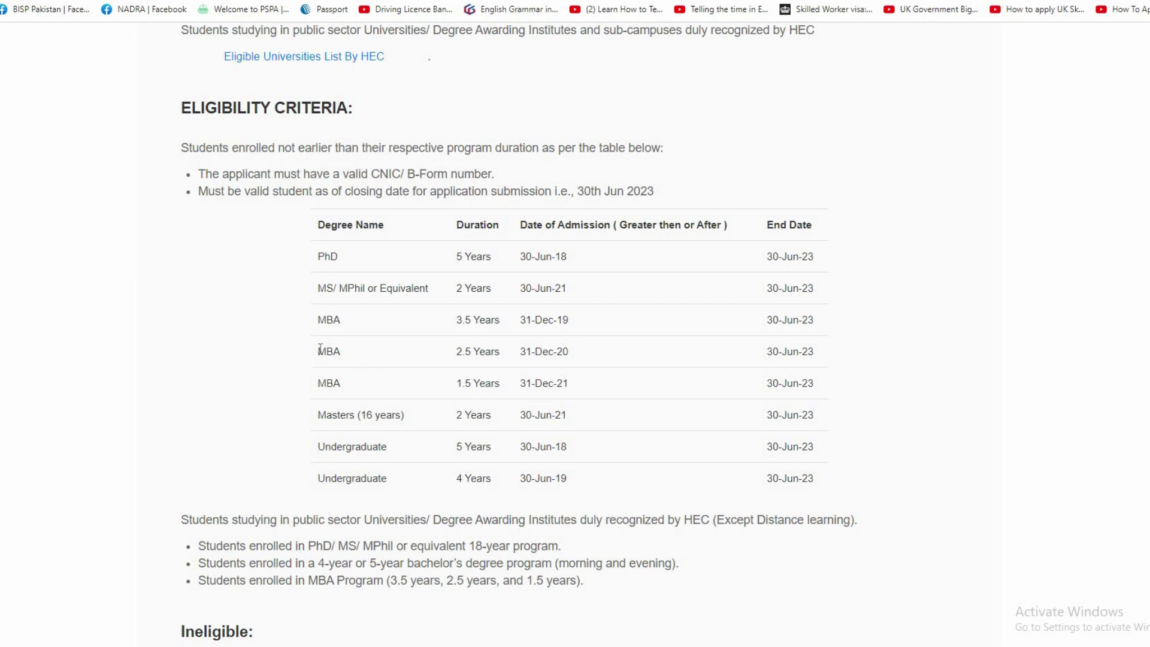
drag(317, 351, 496, 349)
click(523, 354)
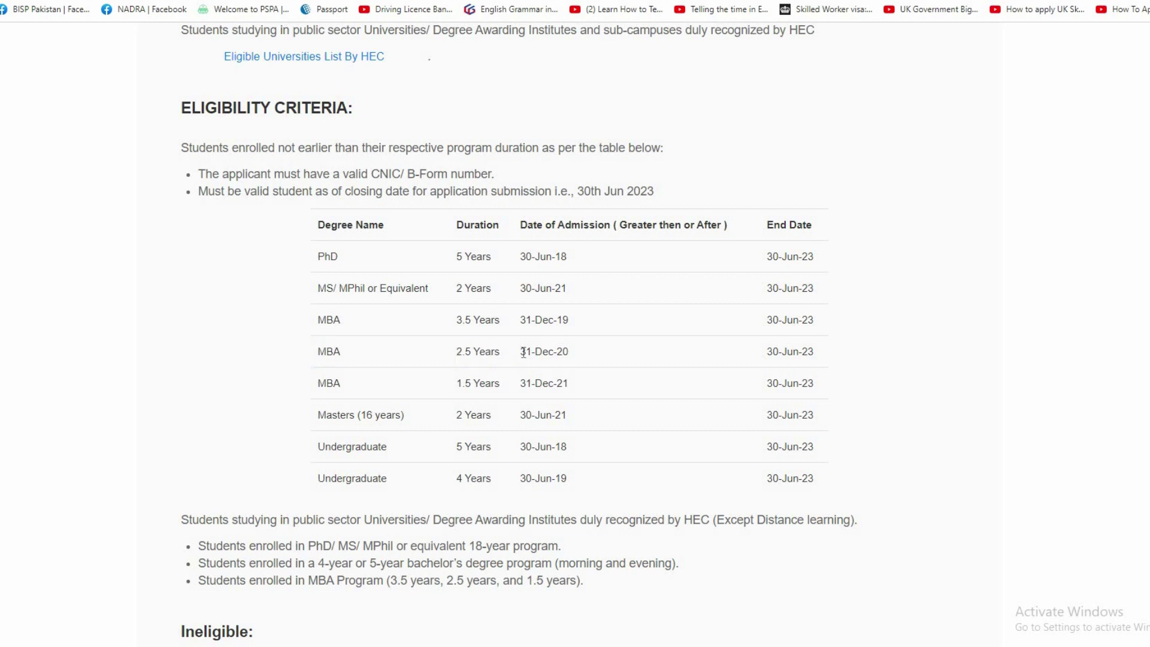
triple_click(568, 352)
click(589, 354)
drag(320, 325, 570, 321)
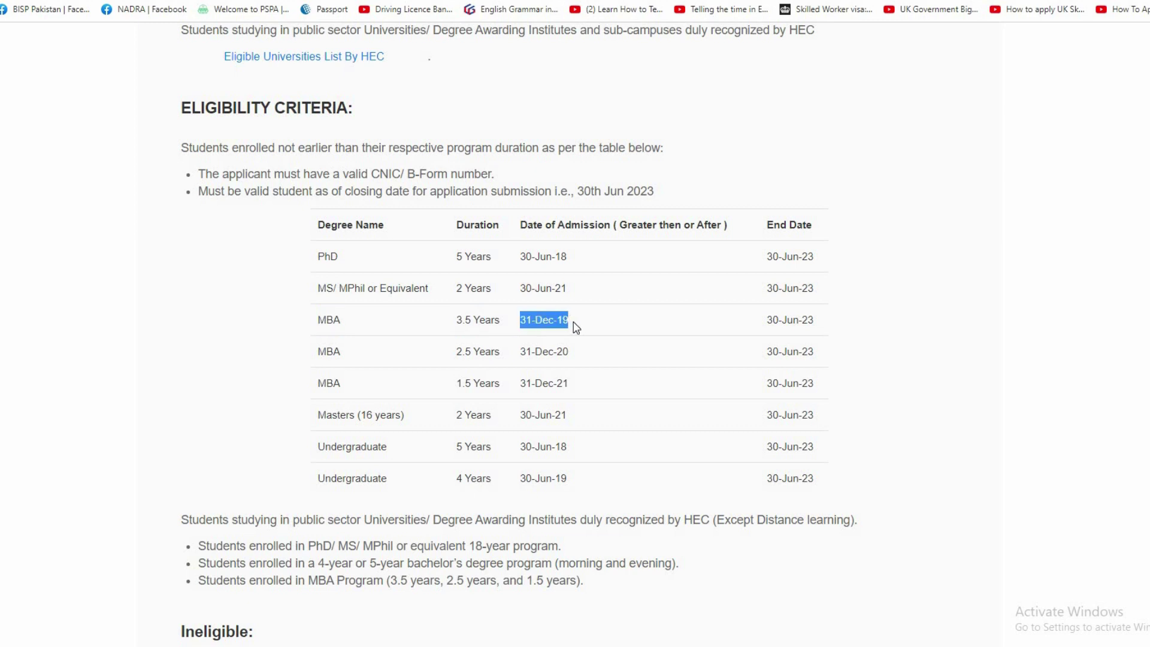
click(327, 307)
drag(318, 288, 579, 297)
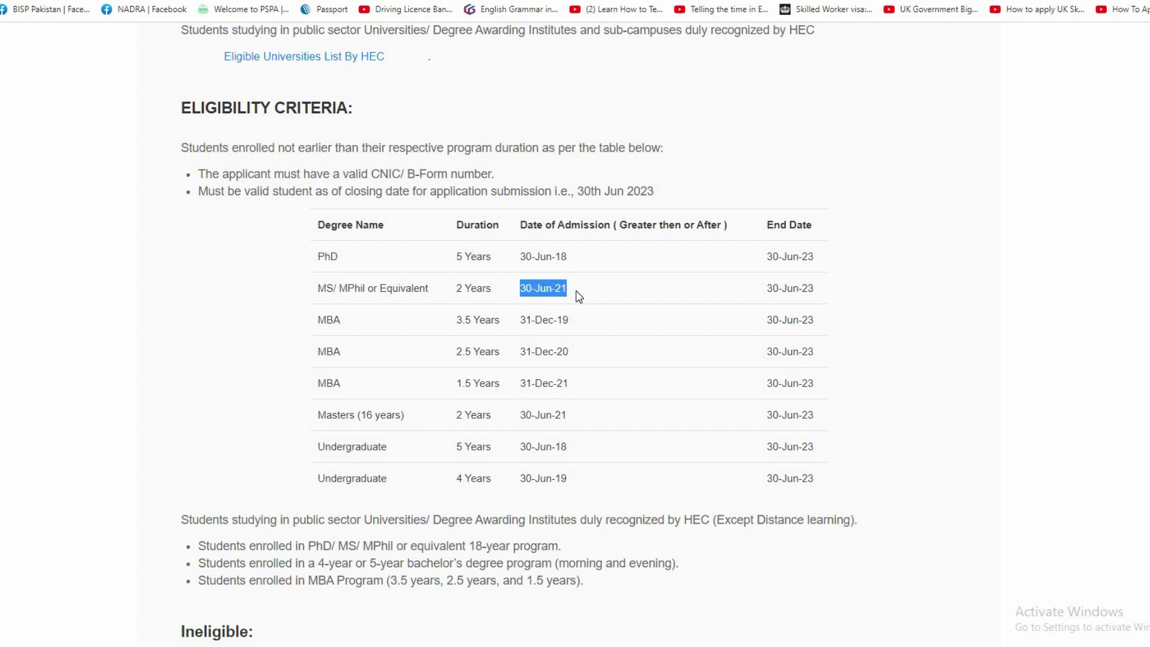
click(311, 261)
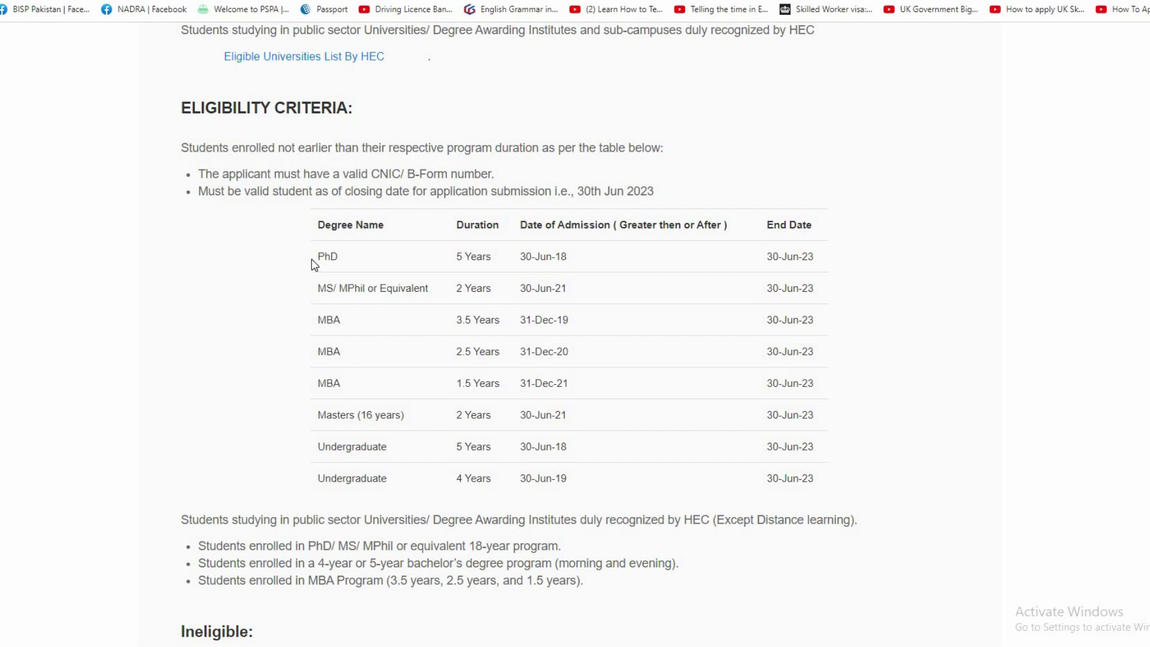
drag(312, 261, 347, 258)
click(349, 262)
drag(524, 257, 579, 261)
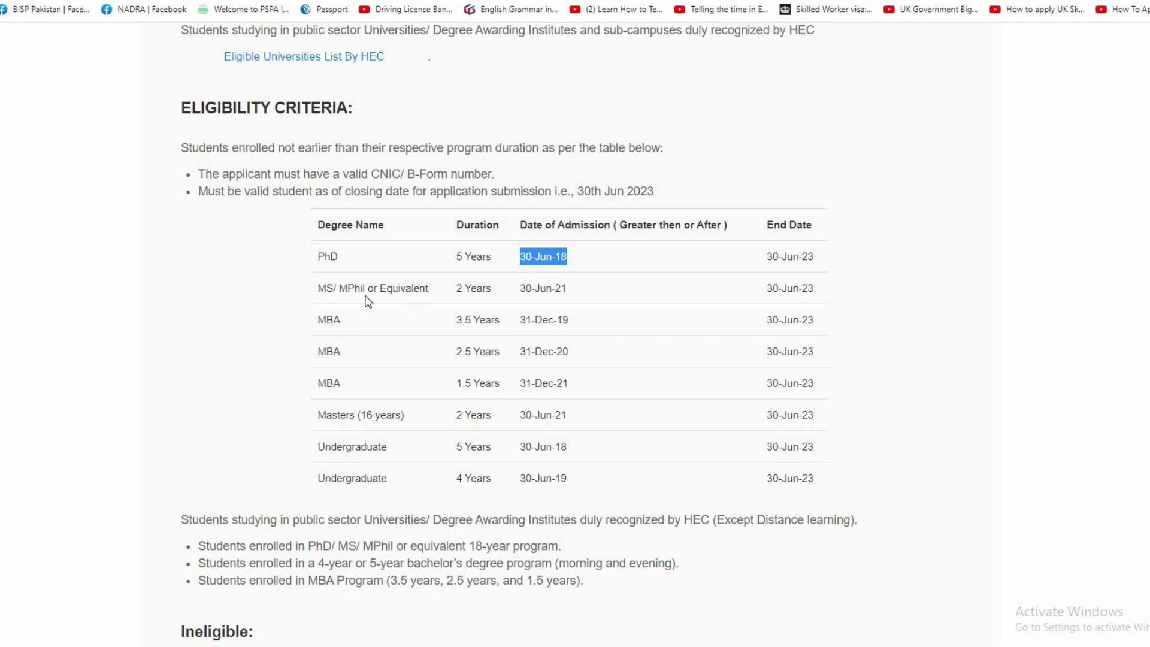
drag(308, 290, 407, 285)
click(299, 328)
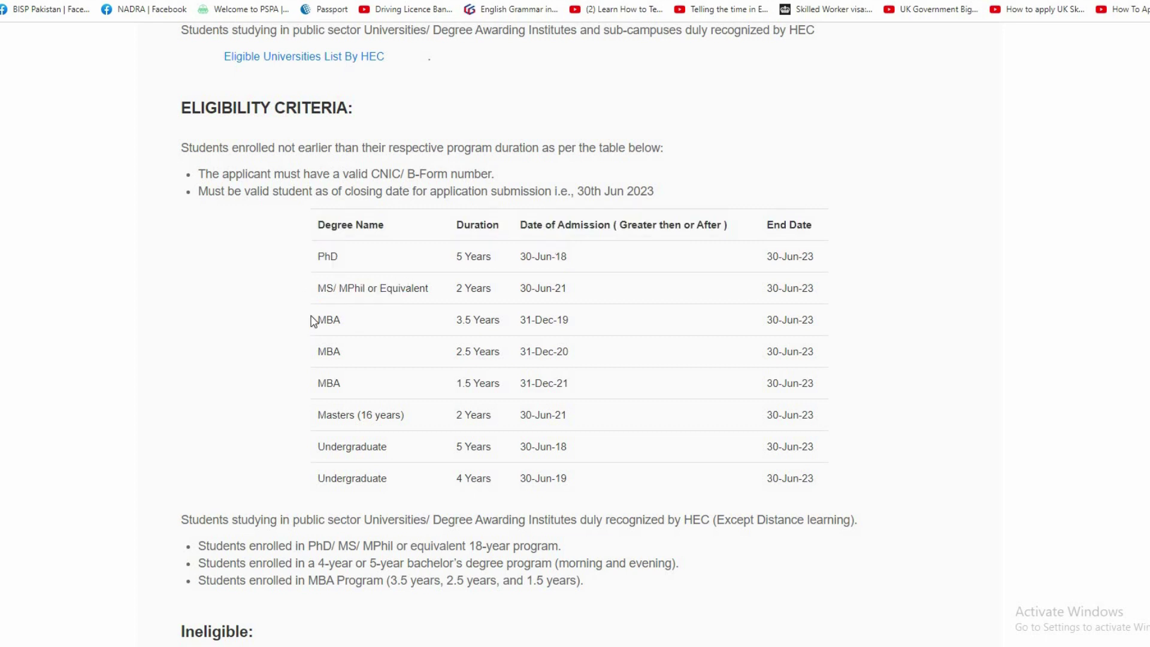
drag(314, 322, 352, 337)
click(337, 415)
drag(315, 420, 375, 415)
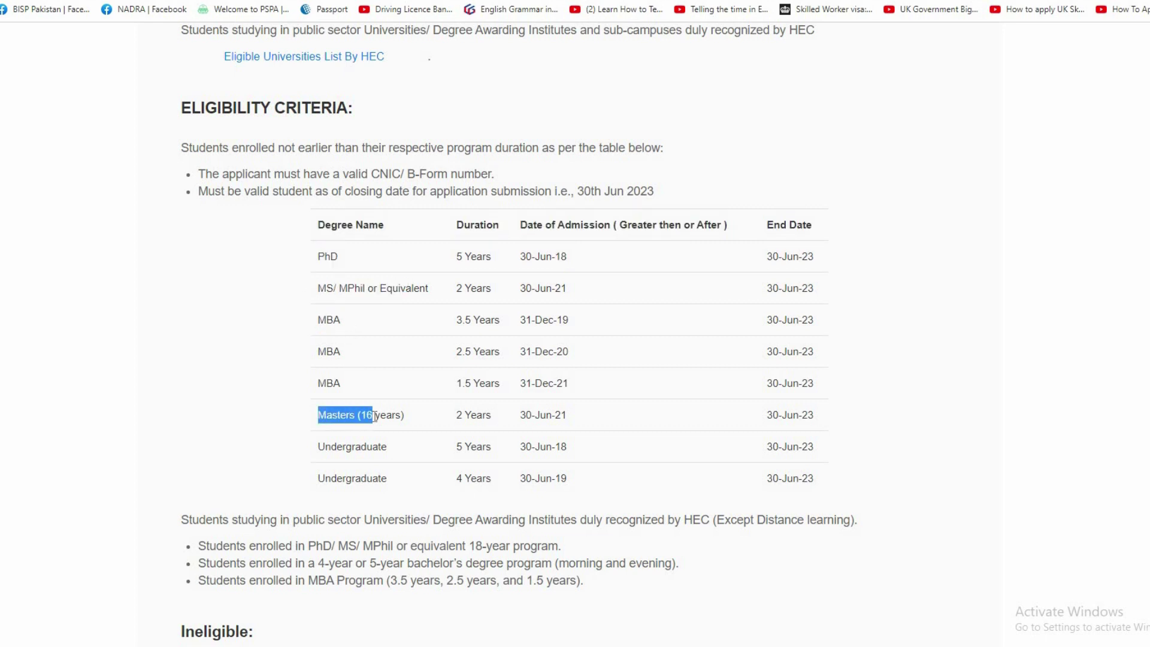
click(358, 447)
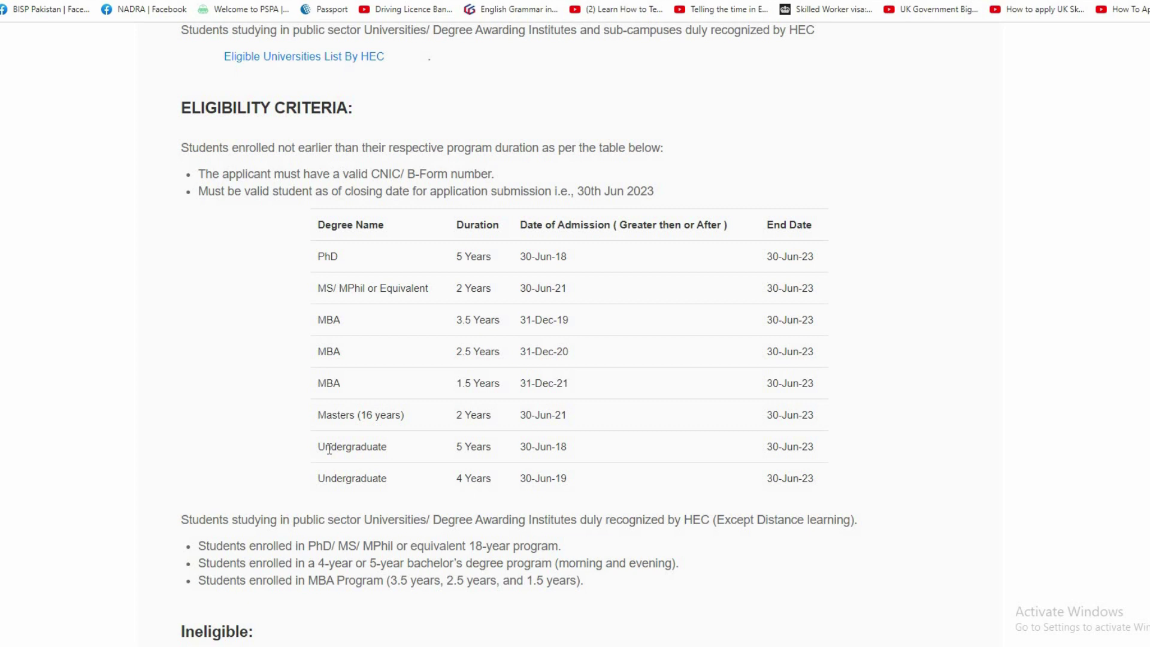
scroll(328, 451, down, 1)
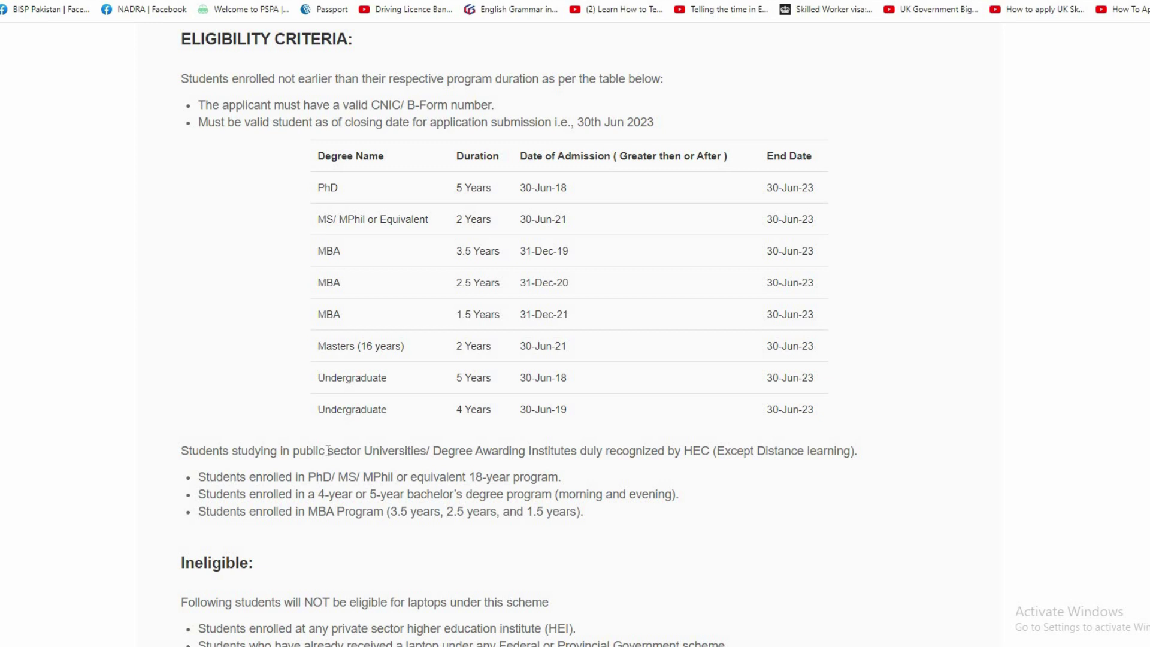
scroll(329, 458, down, 1)
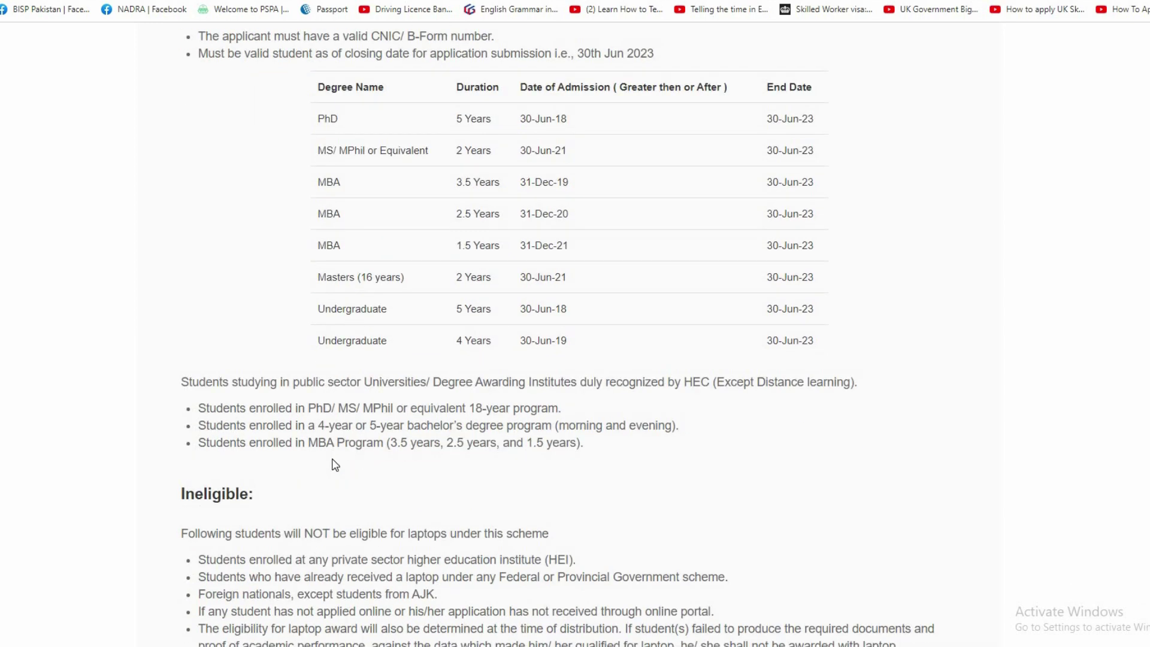
scroll(318, 455, down, 1)
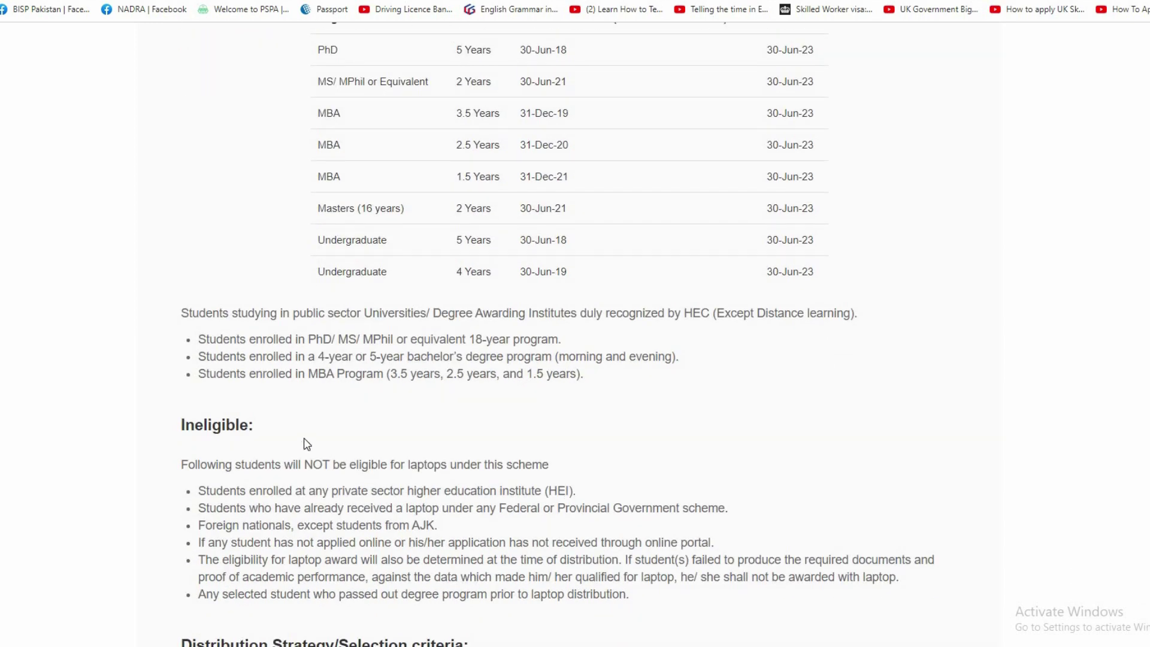
scroll(303, 439, down, 3)
scroll(317, 450, down, 8)
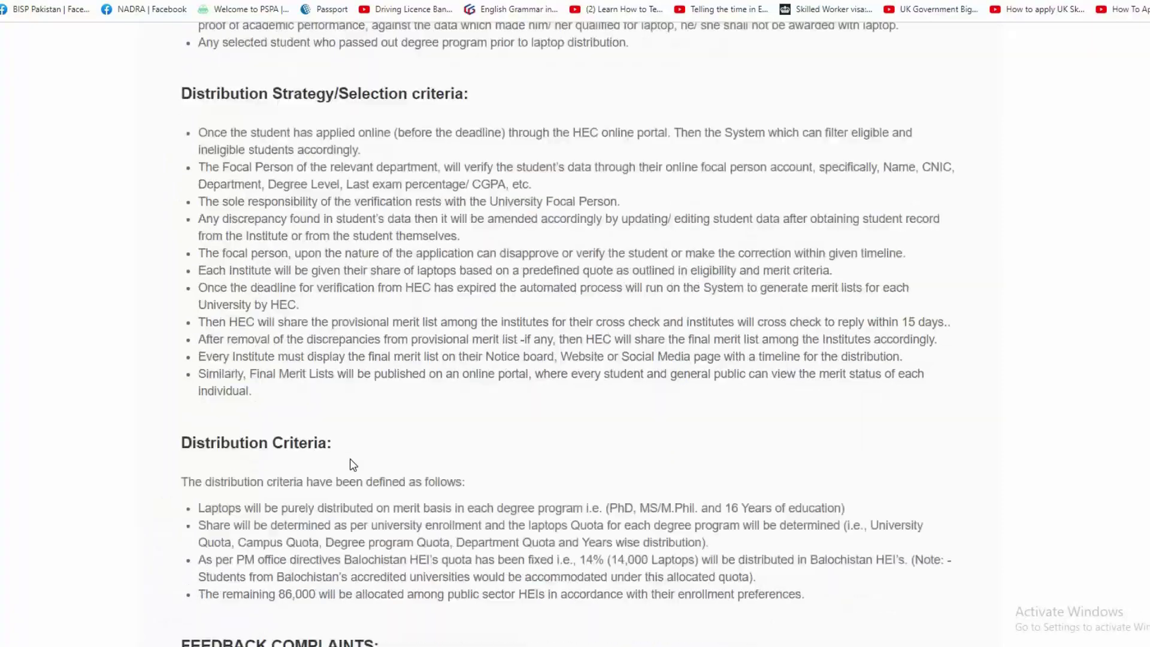
scroll(352, 463, up, 2)
scroll(359, 375, up, 5)
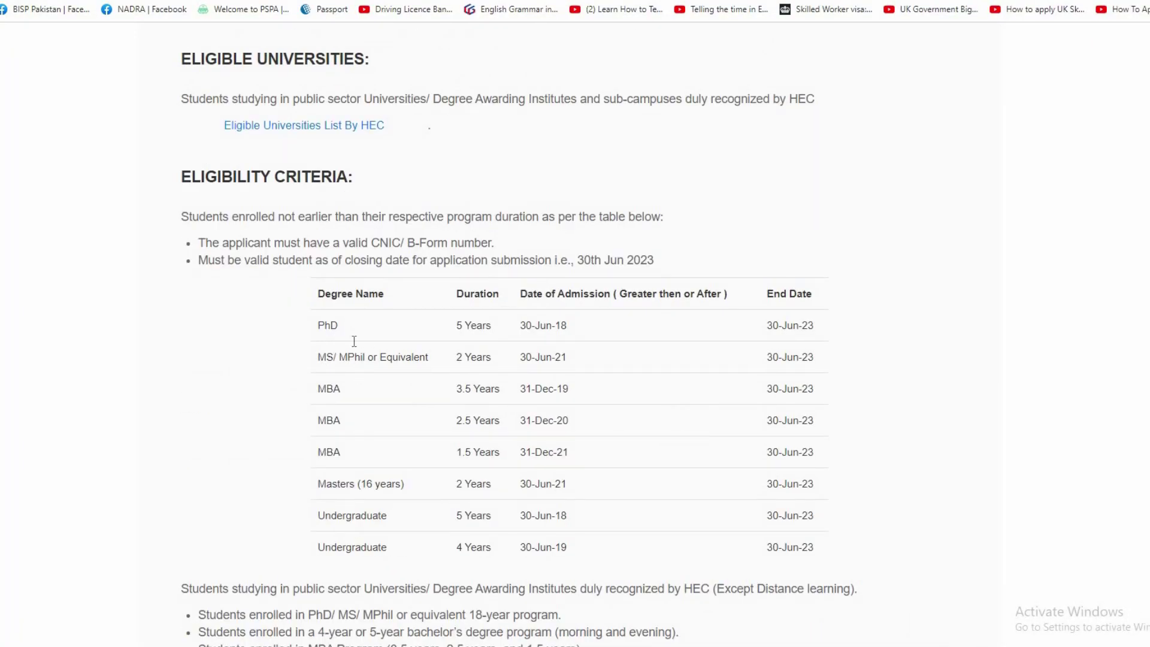
scroll(354, 338, up, 2)
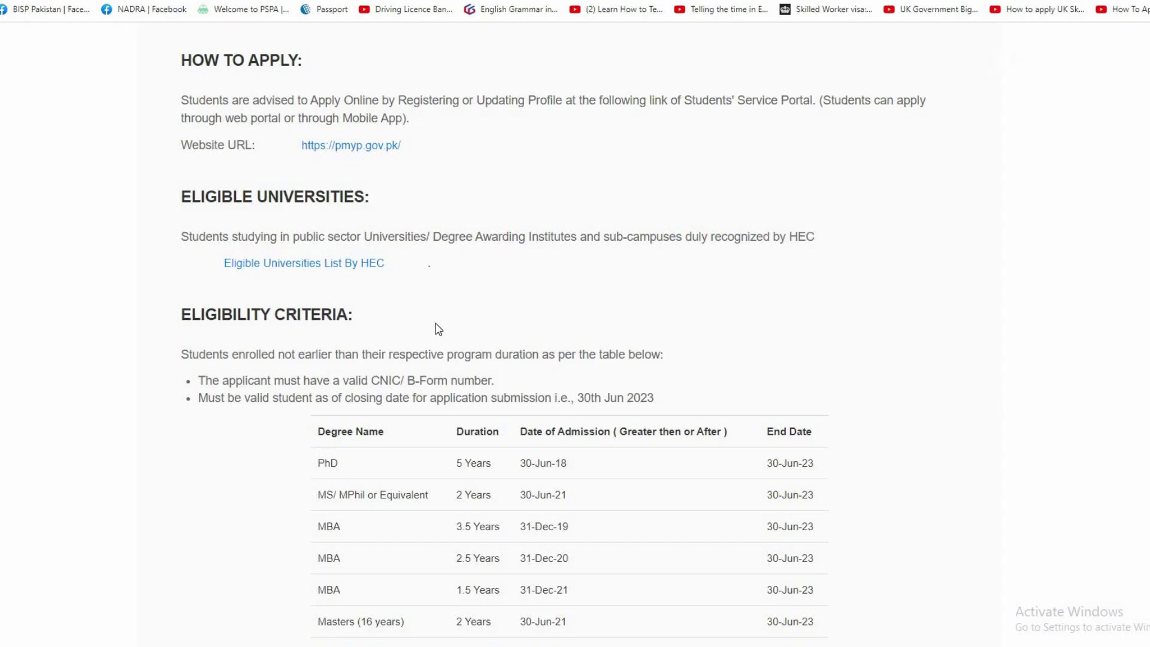
scroll(378, 359, up, 9)
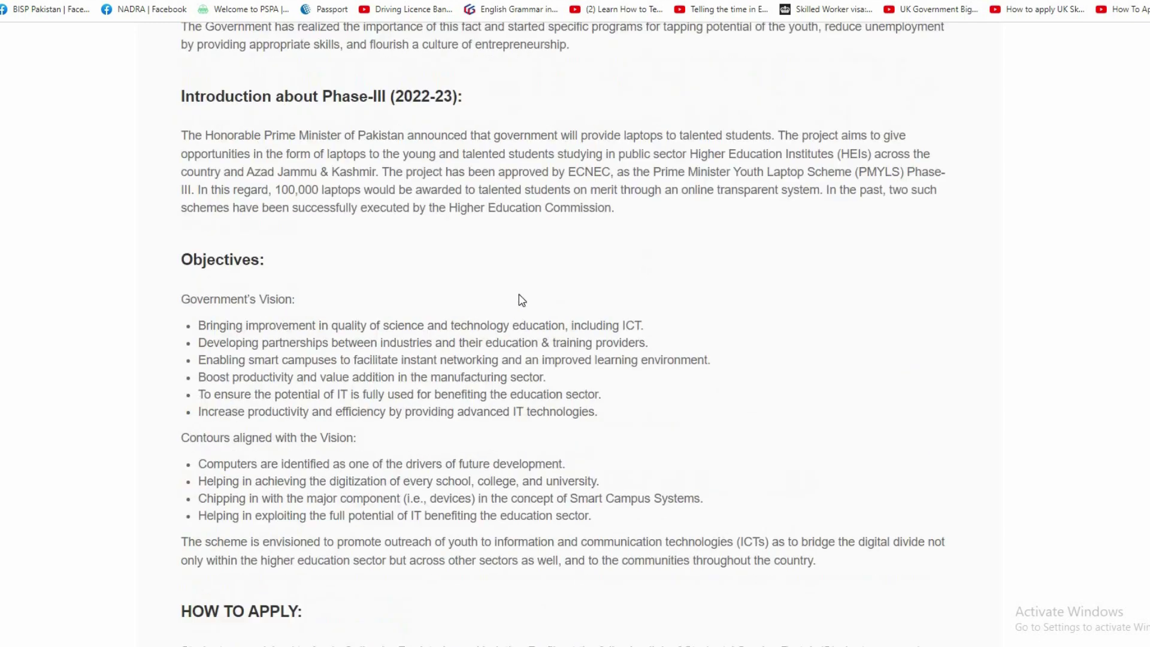
scroll(522, 299, up, 6)
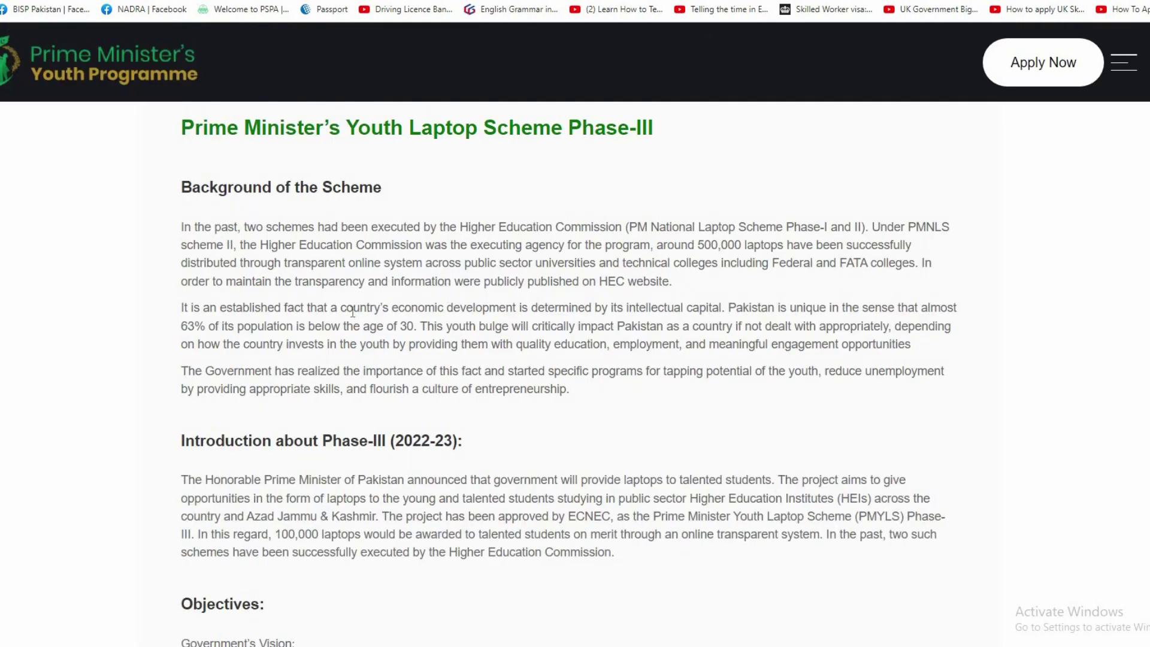
scroll(817, 323, down, 12)
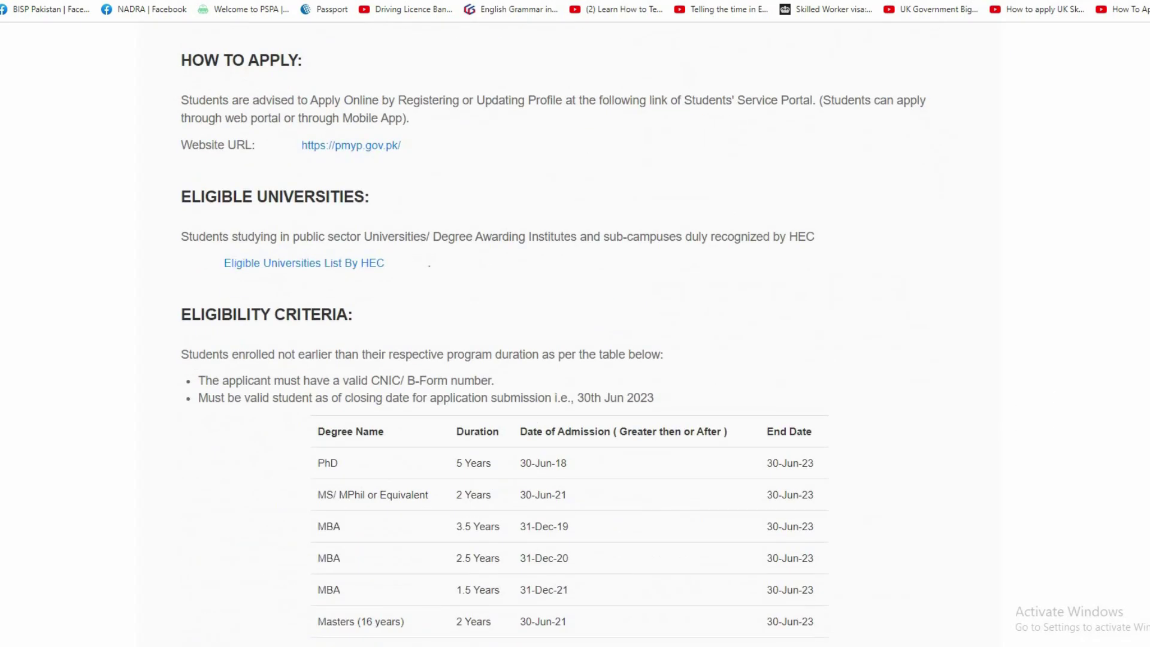
scroll(575, 335, down, 6)
scroll(576, 336, down, 14)
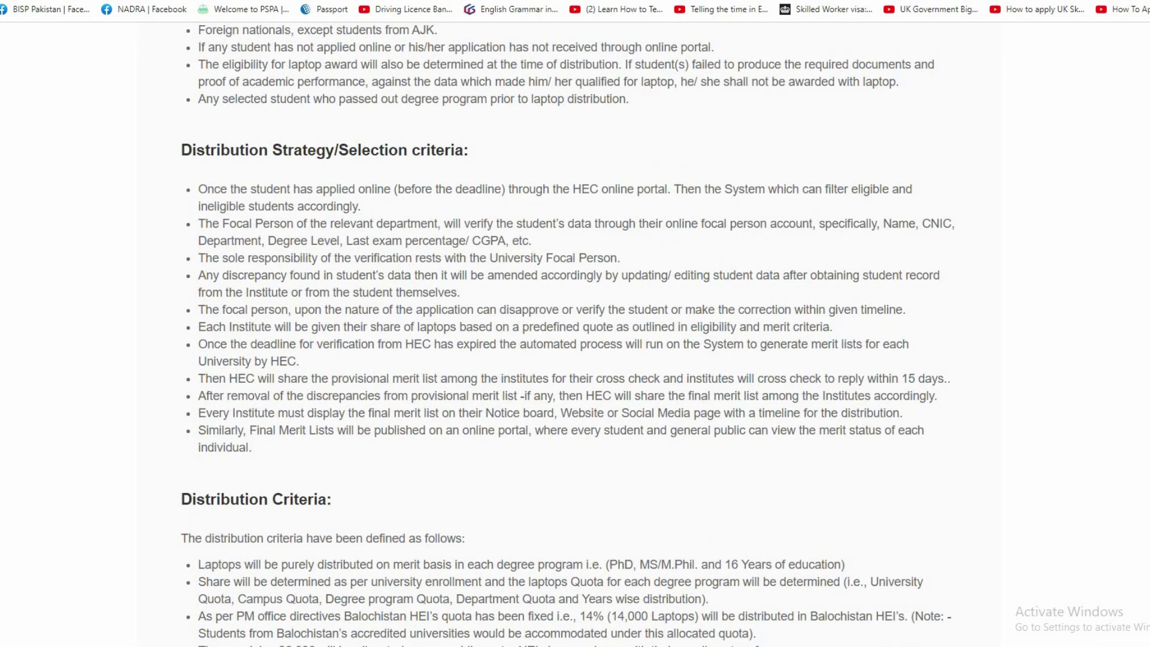
scroll(688, 285, up, 20)
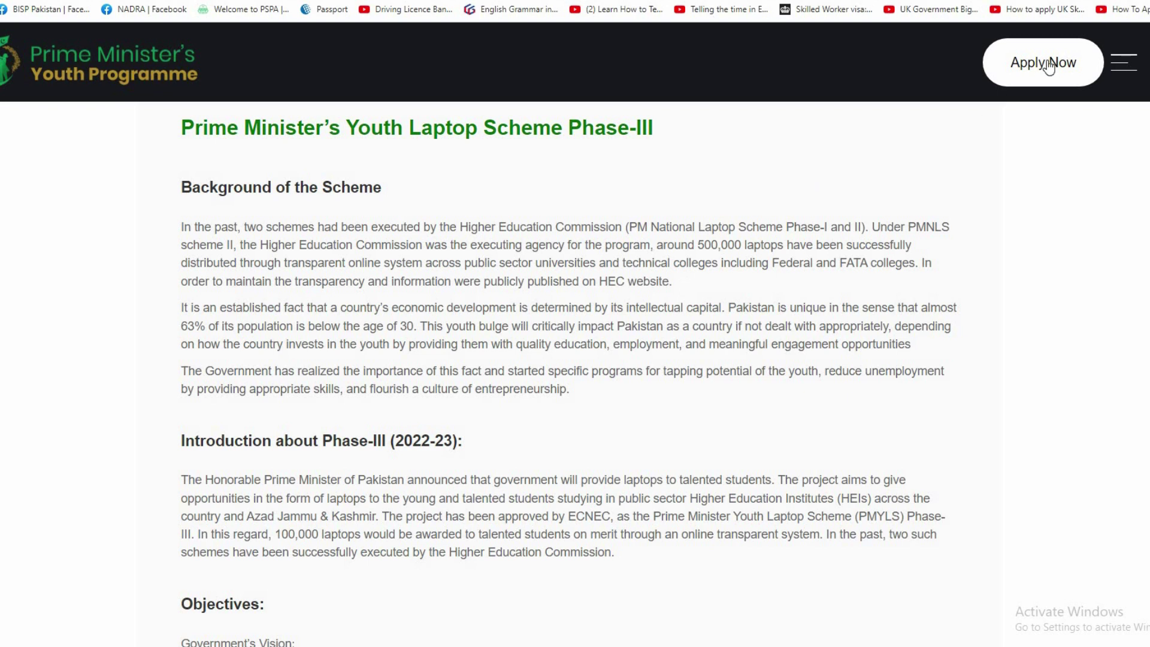
Paste the student's CNIC, pass the not-a-robot check, confirm it shows Valid, and submit.
click(1049, 65)
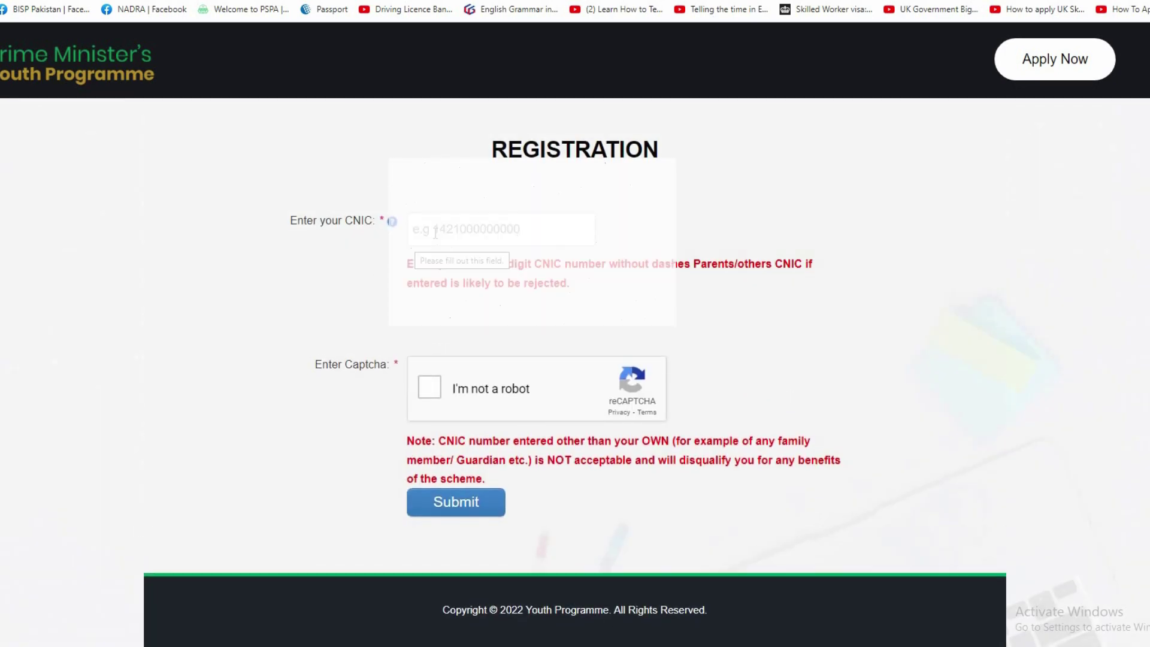
click(435, 232)
key(ctrl+v)
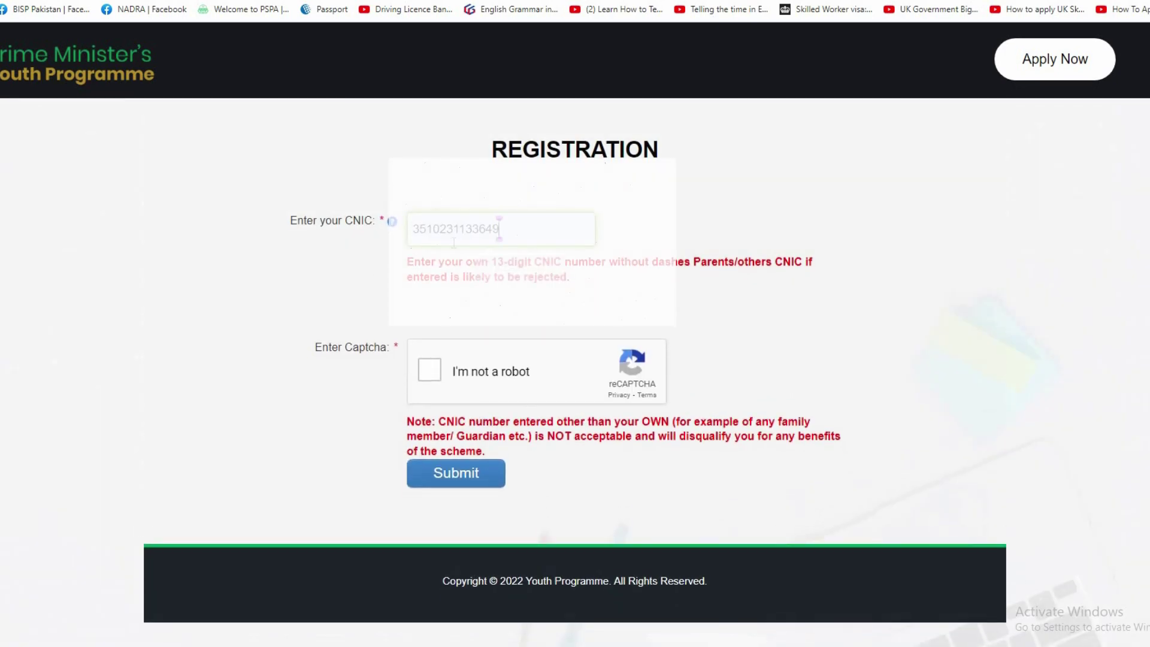
click(427, 375)
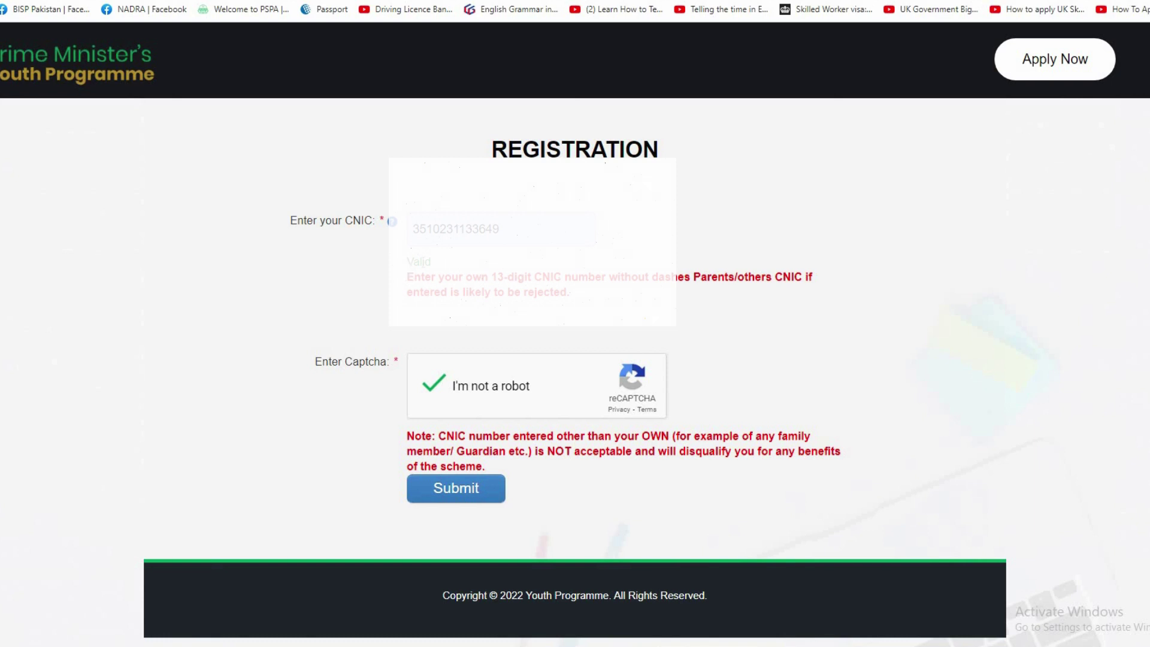
double_click(437, 262)
click(440, 265)
double_click(419, 261)
click(467, 492)
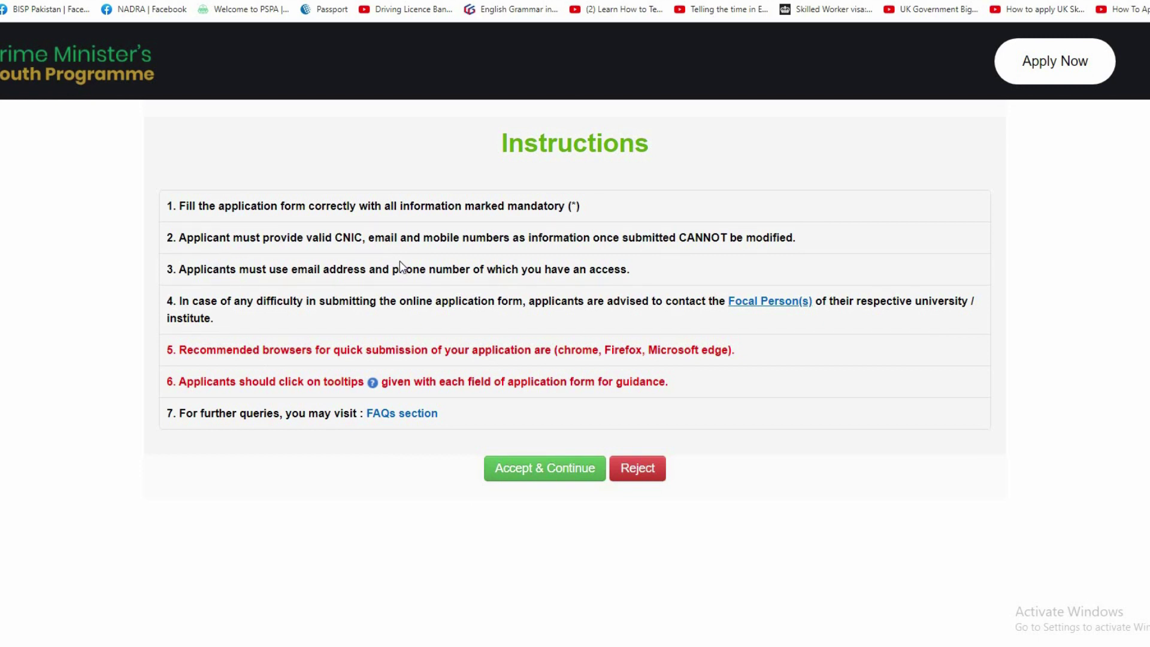
Accept the seven-point instructions to proceed to the registration form.
click(556, 476)
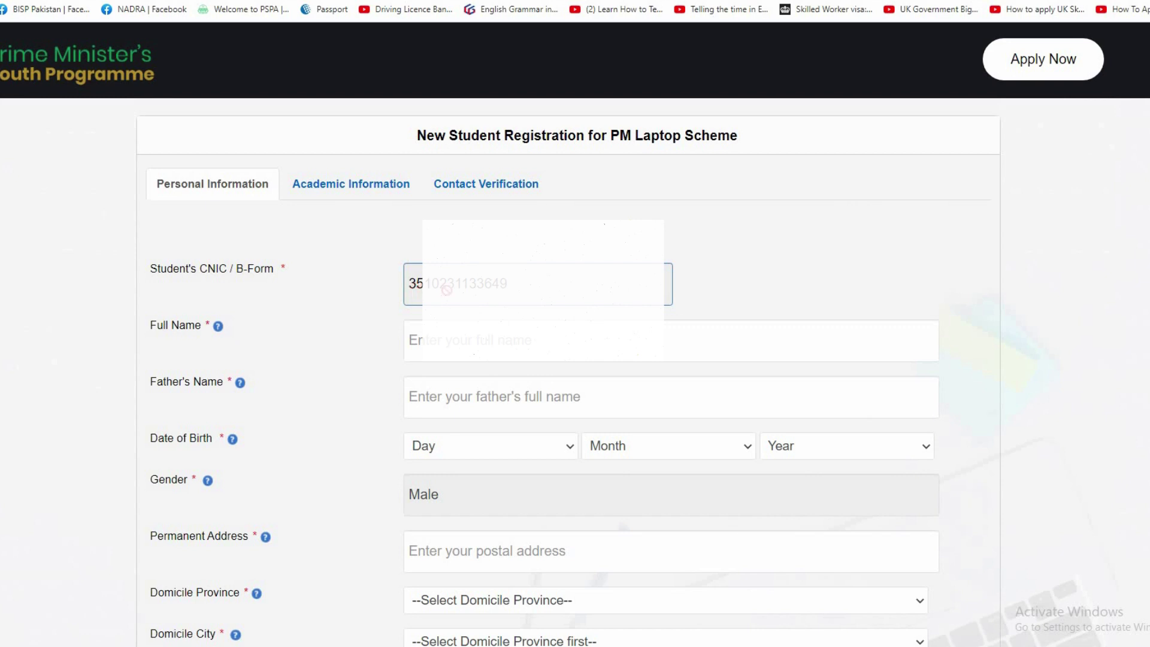
Enter the student's full name and father's name.
click(447, 346)
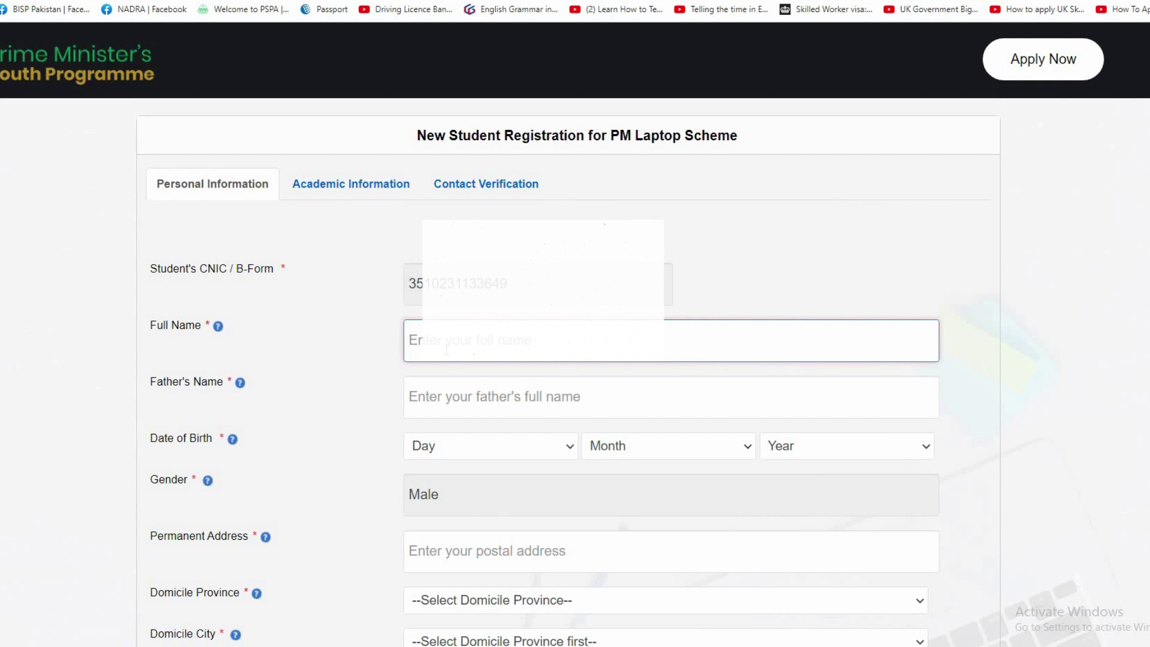
click(439, 404)
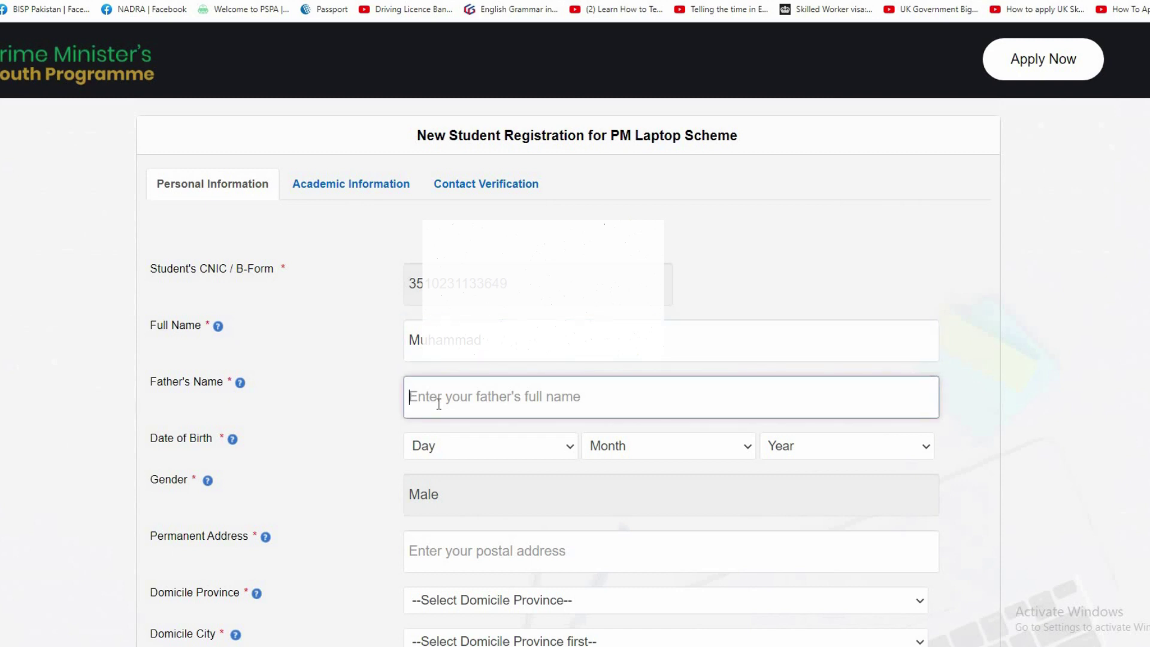
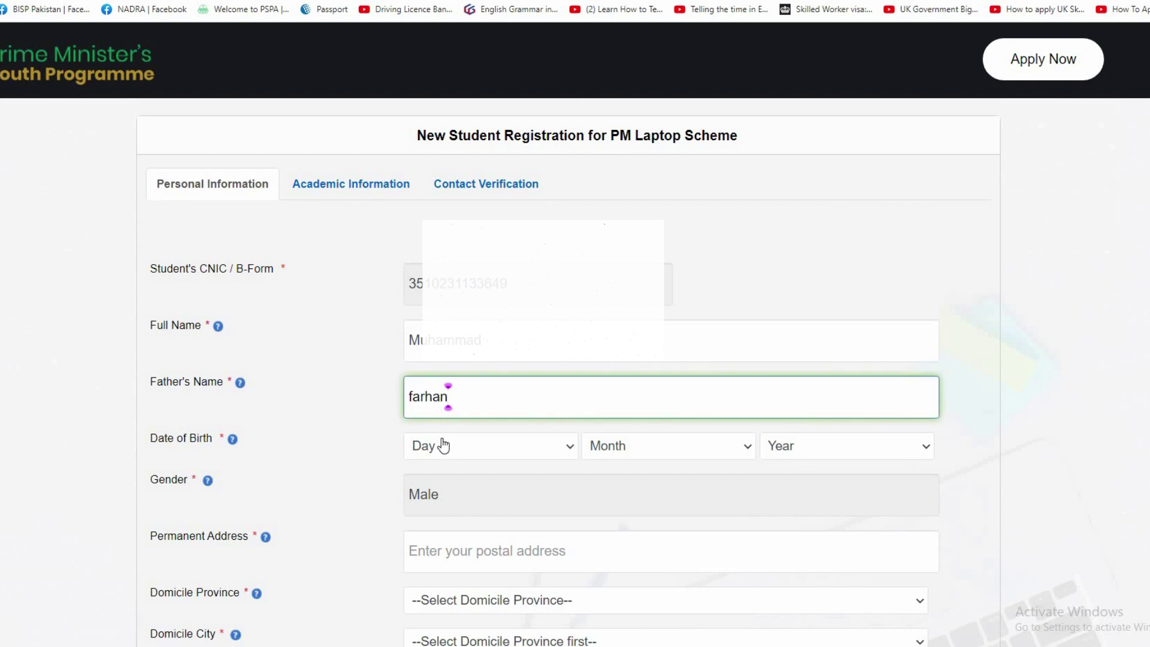
click(448, 452)
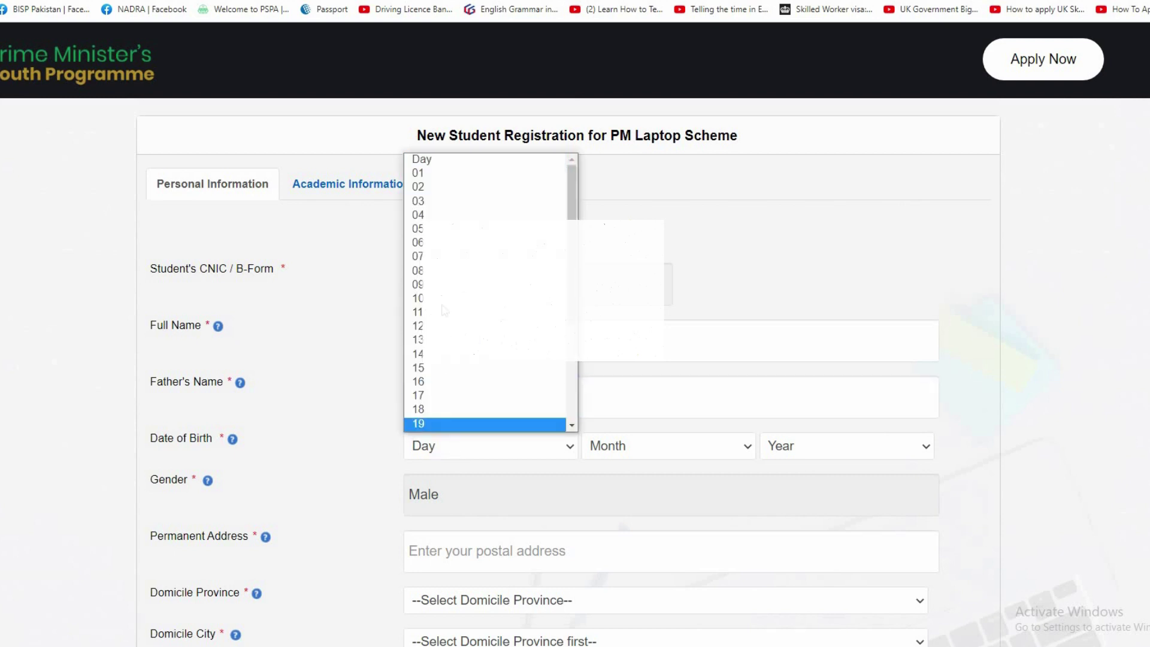
click(443, 187)
click(623, 449)
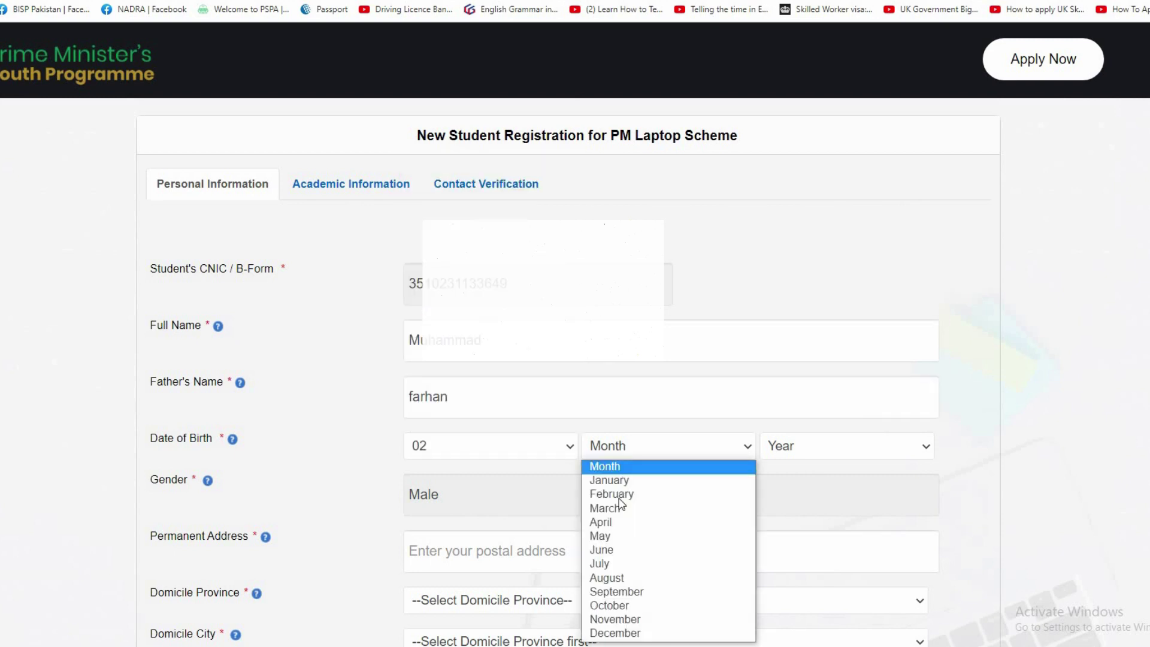
click(611, 495)
click(791, 452)
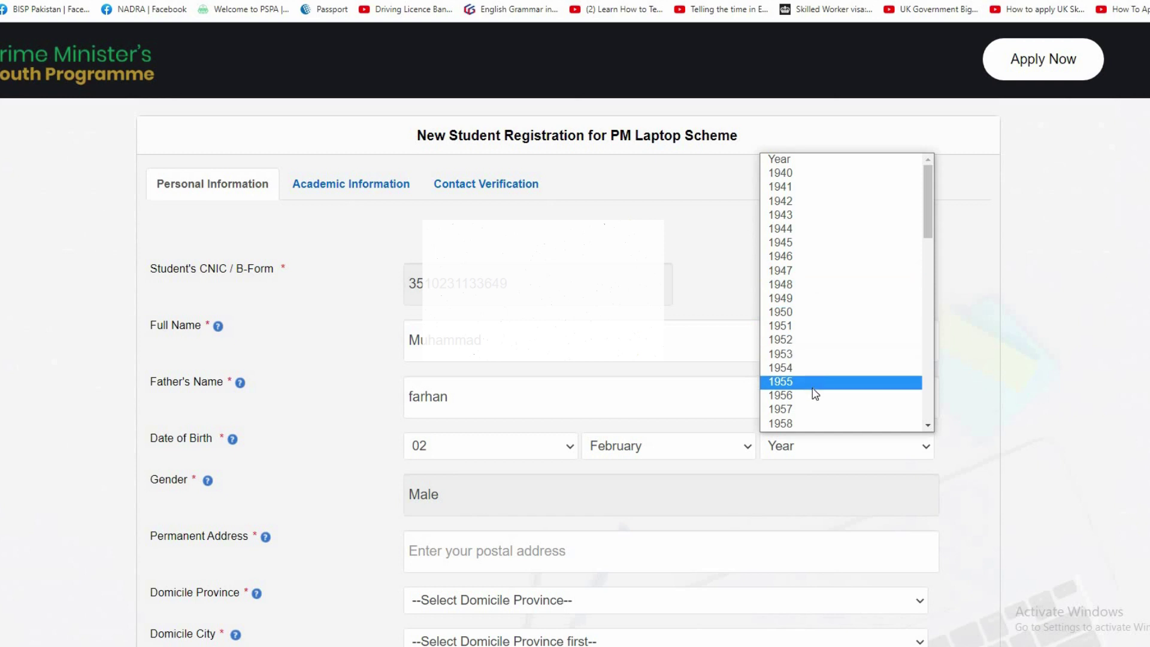
scroll(812, 389, down, 2)
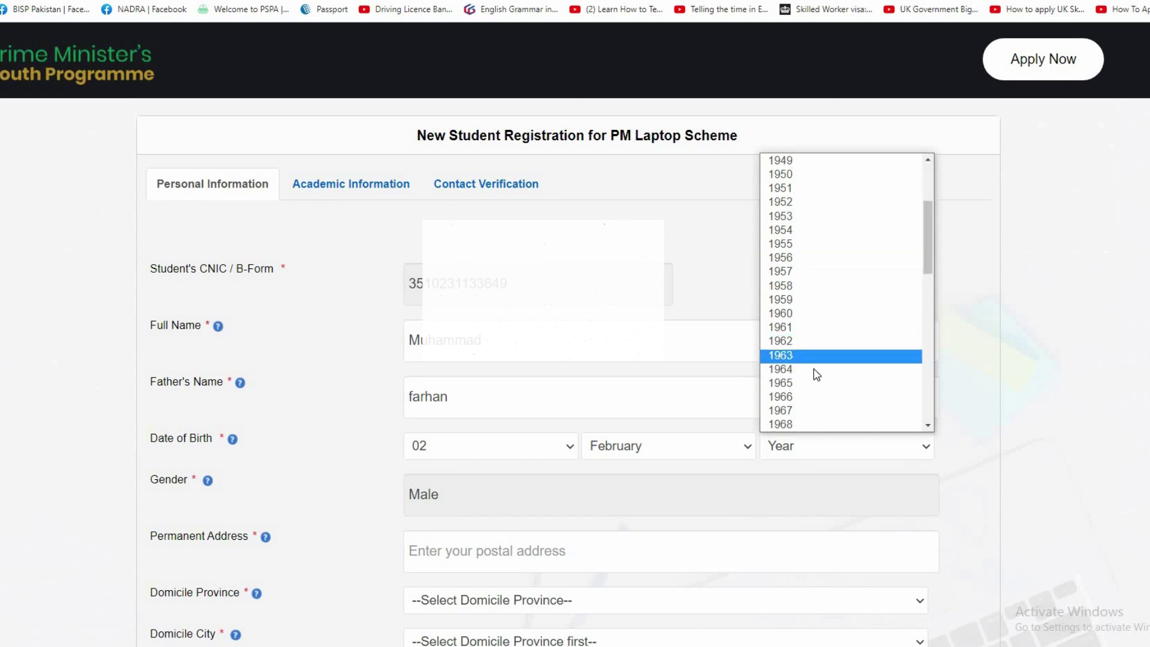
scroll(811, 389, down, 7)
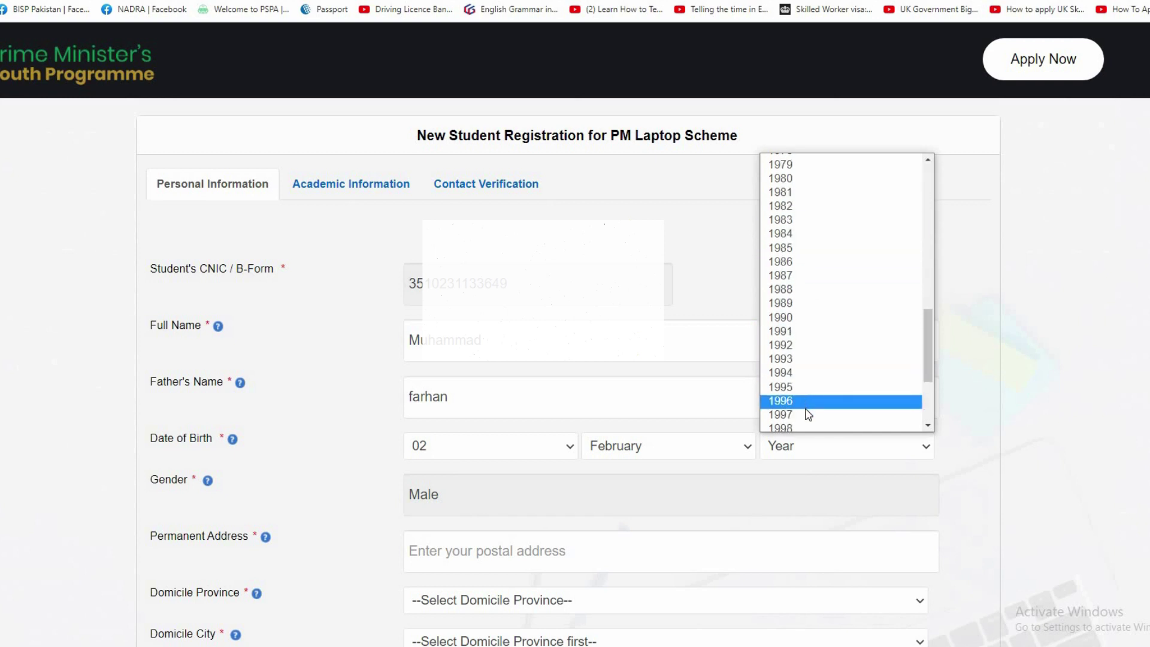
click(809, 415)
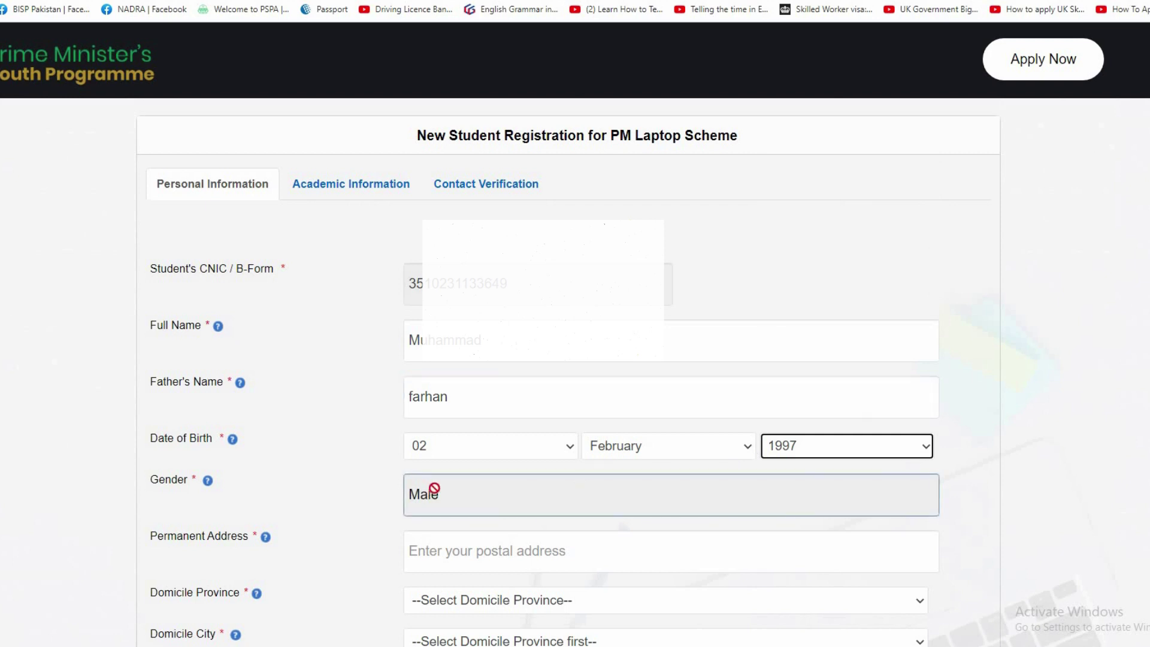
click(433, 497)
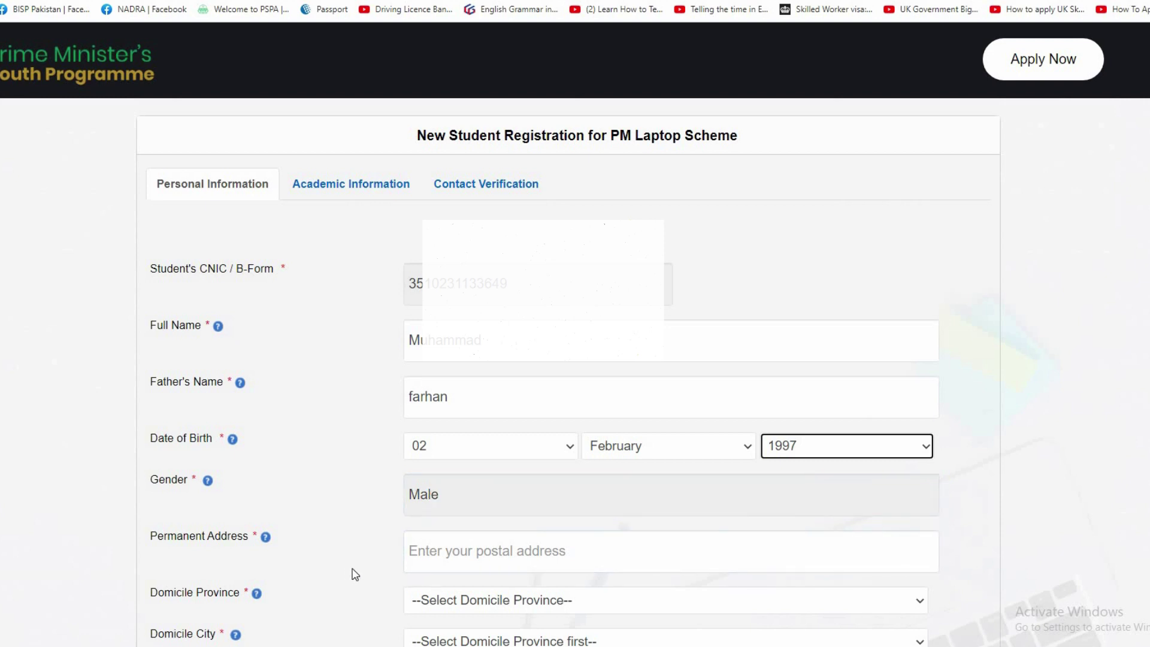
Paste the permanent address and choose Federal Capital as domicile province.
click(480, 551)
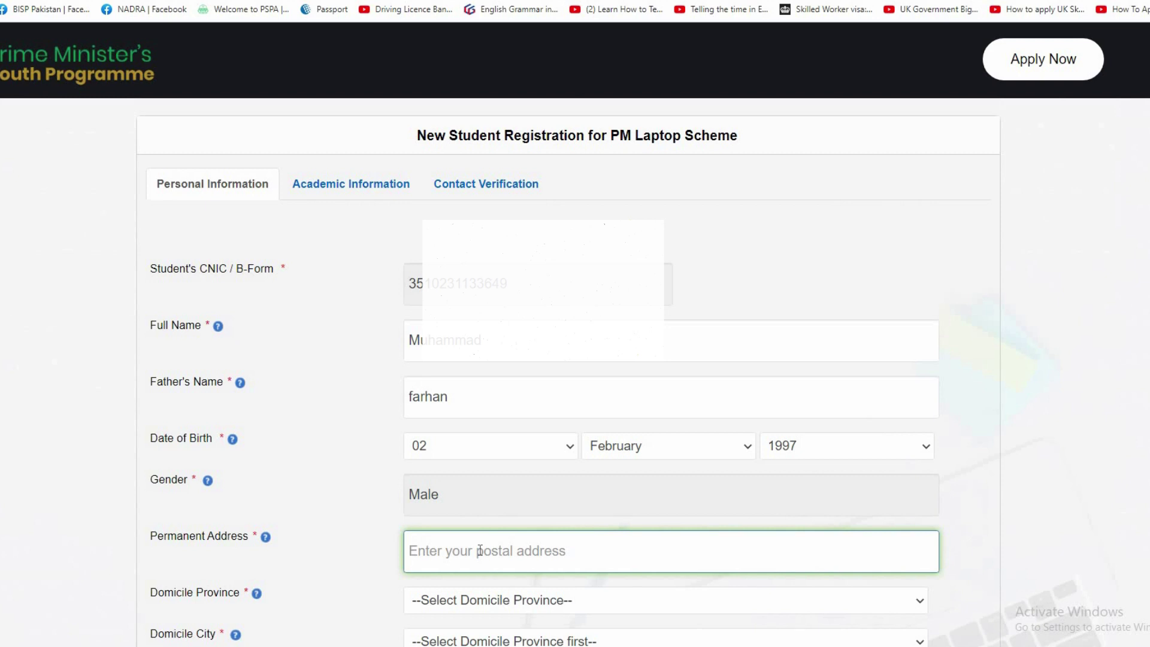
text(Pakistan town Islamabad)
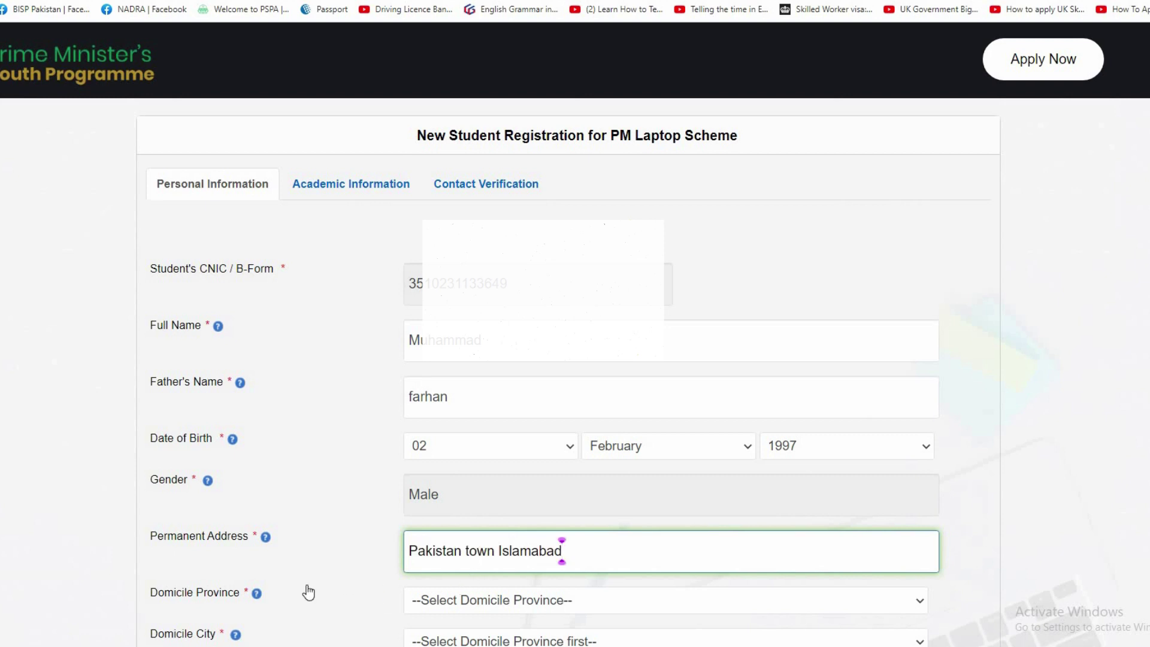
click(448, 605)
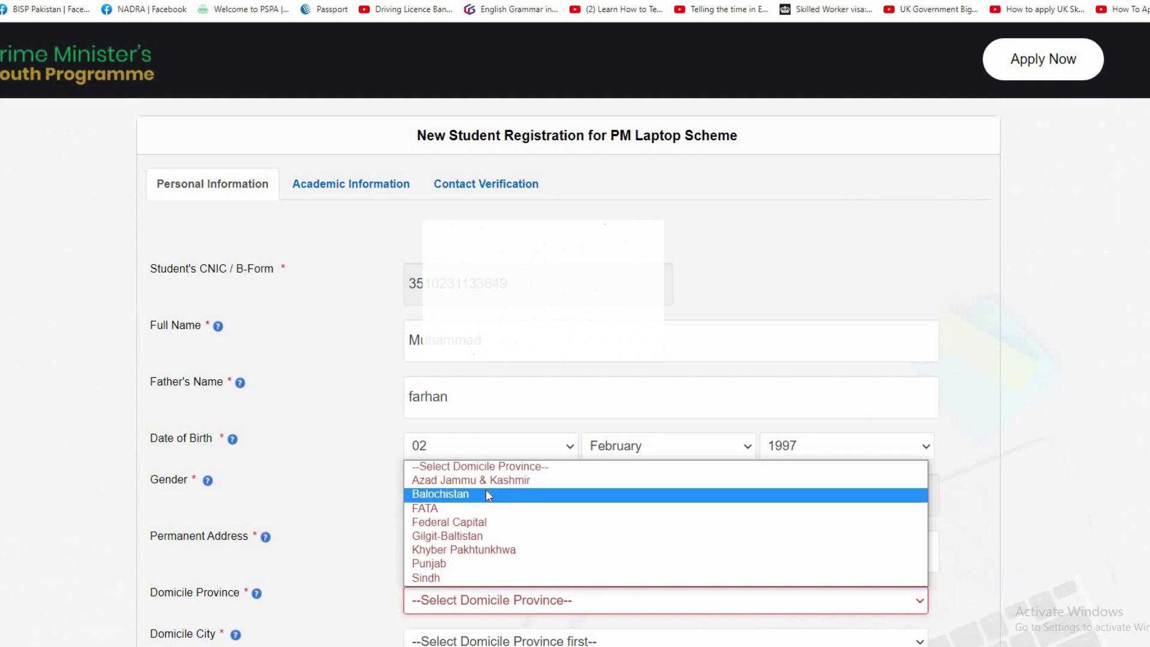
click(497, 519)
scroll(477, 581, down, 3)
scroll(478, 581, down, 2)
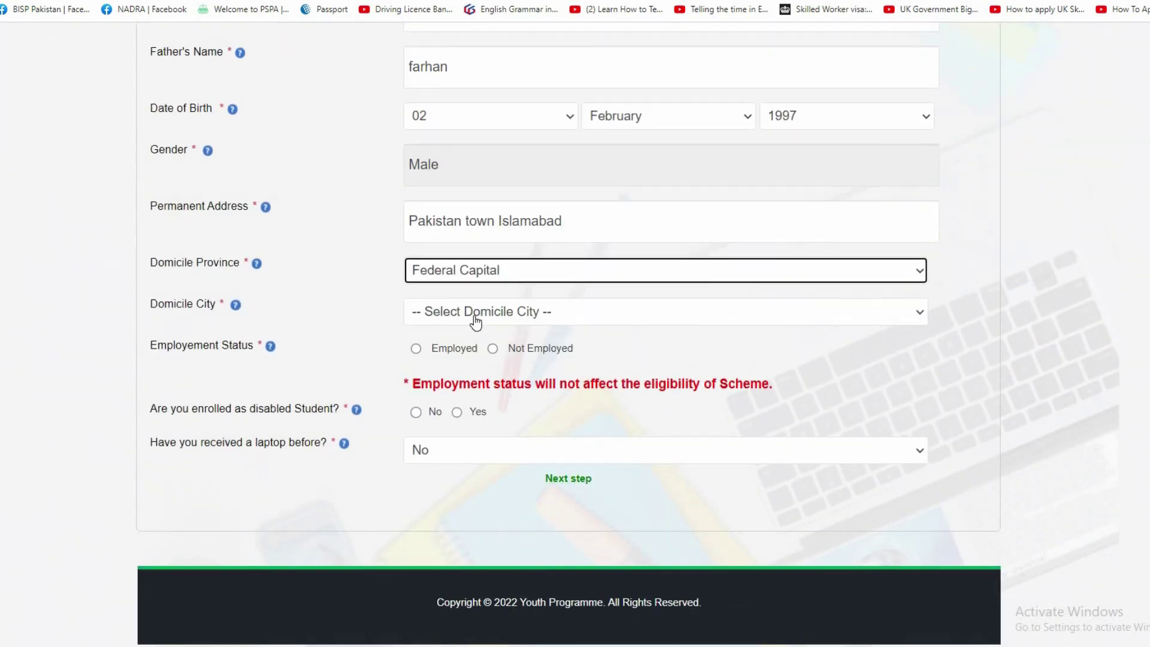
Set domicile city to Islamabad and employment to Not Employed, highlighting the eligibility notice.
click(476, 318)
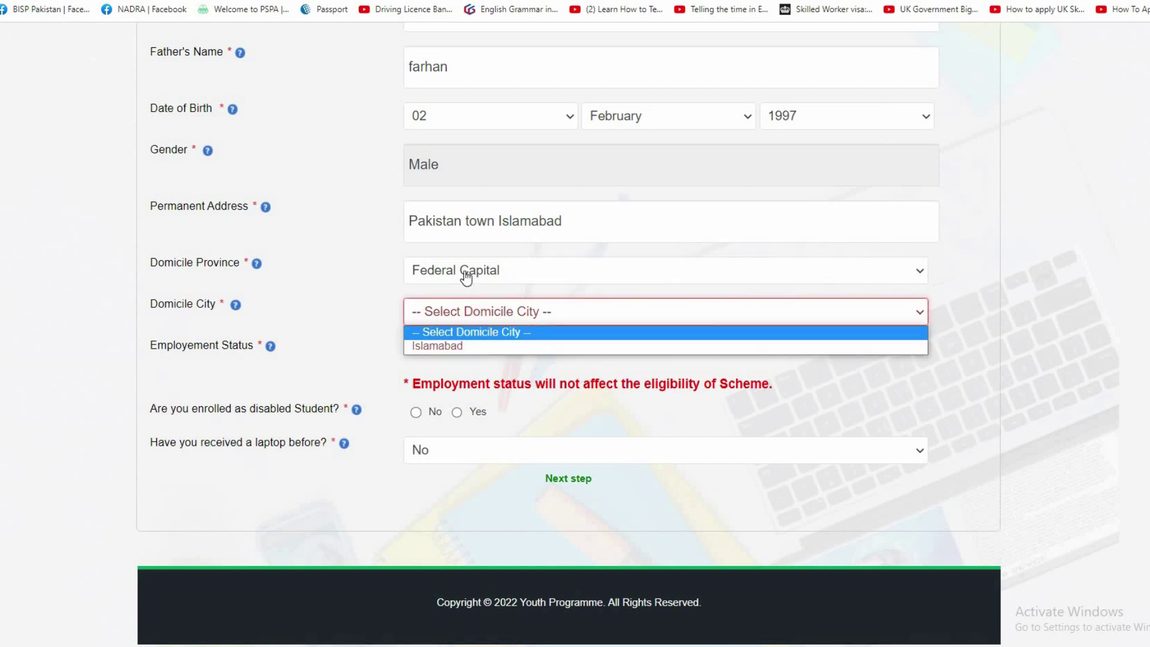
click(456, 346)
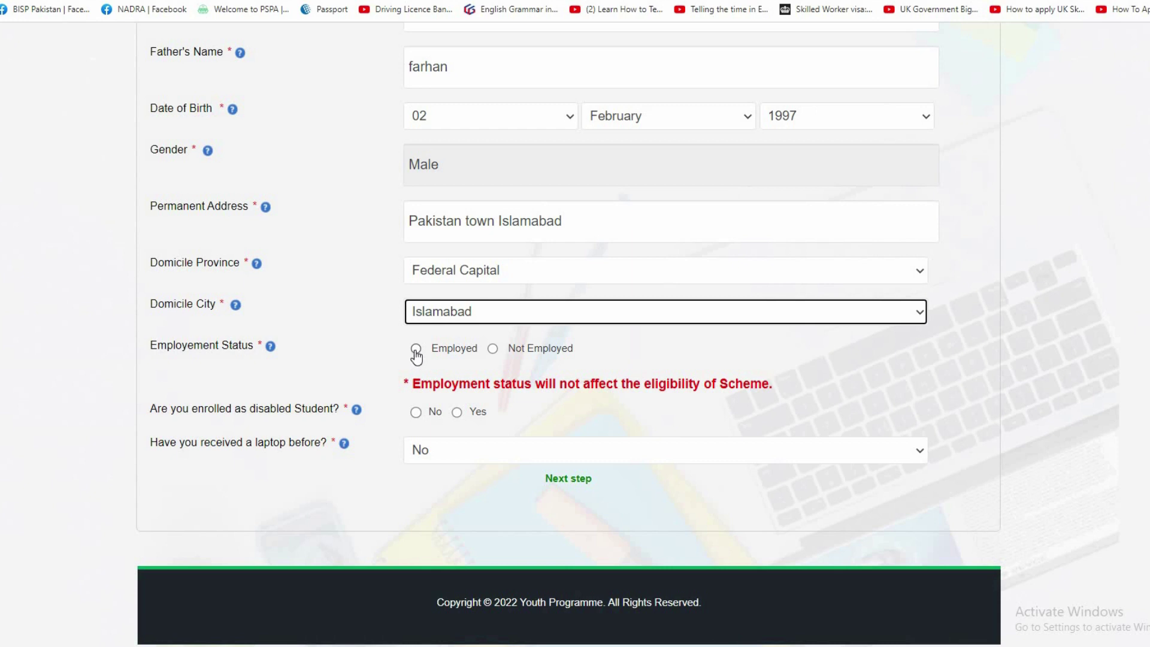
click(416, 350)
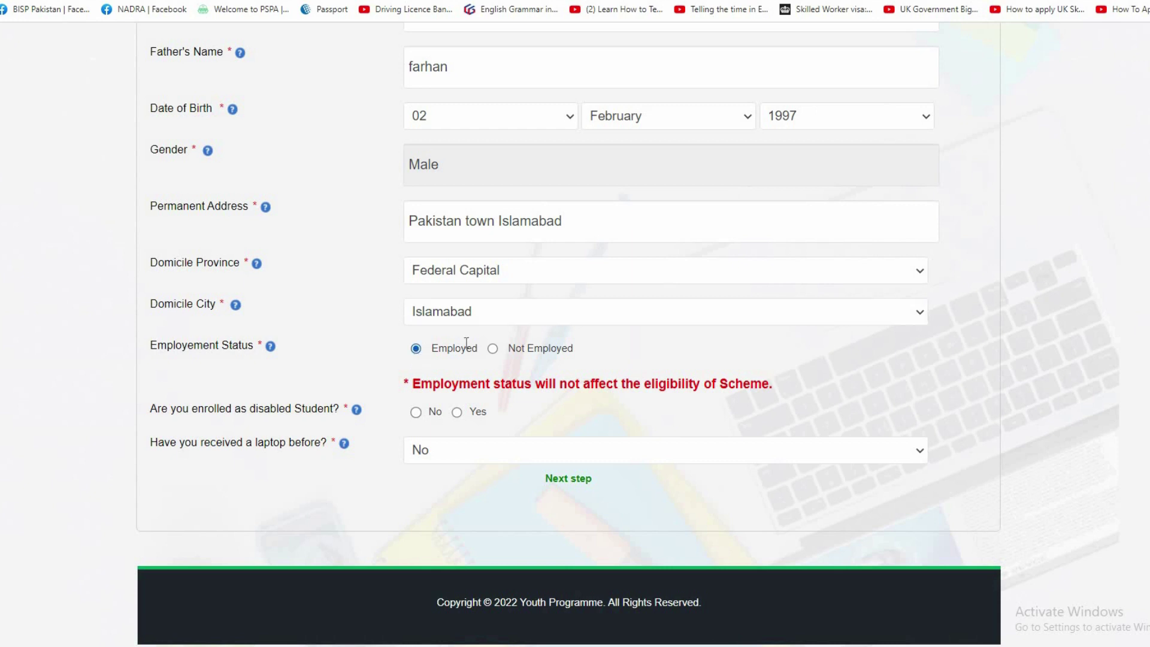
click(493, 350)
drag(451, 389, 817, 393)
click(529, 400)
drag(403, 384, 593, 388)
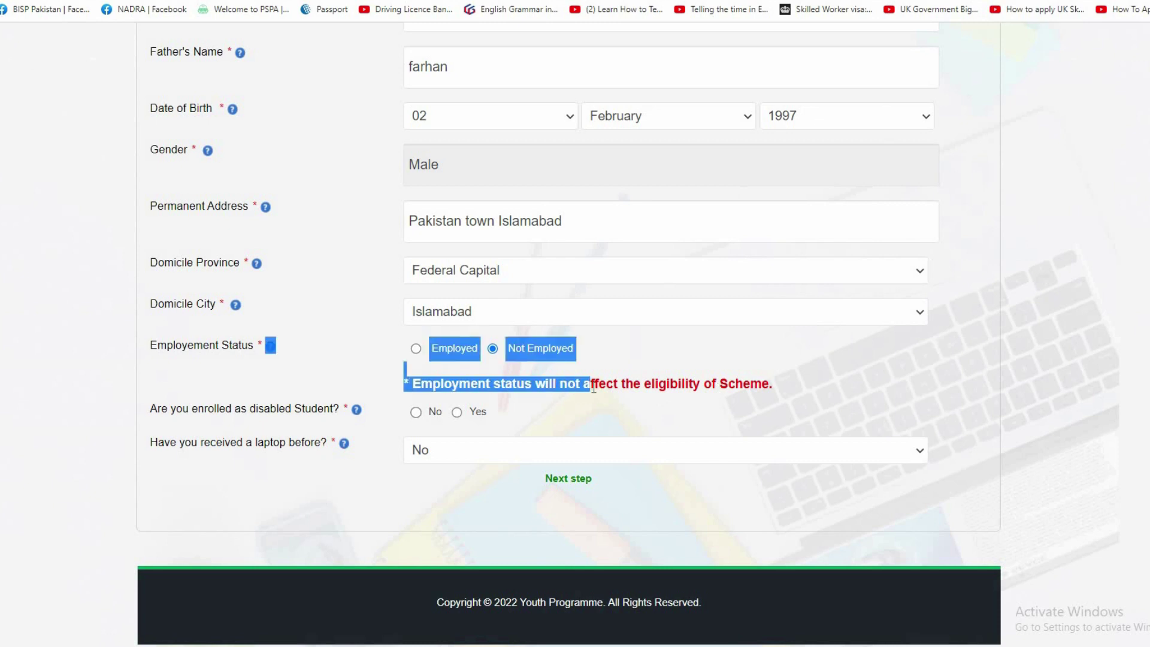
triple_click(593, 389)
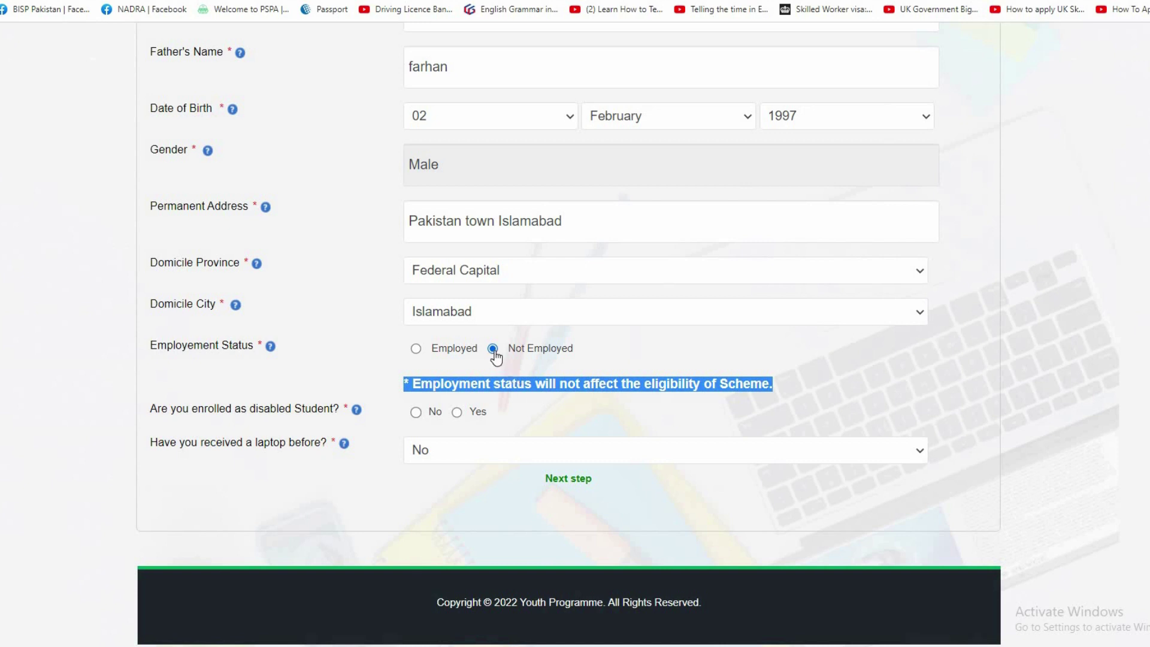
click(542, 378)
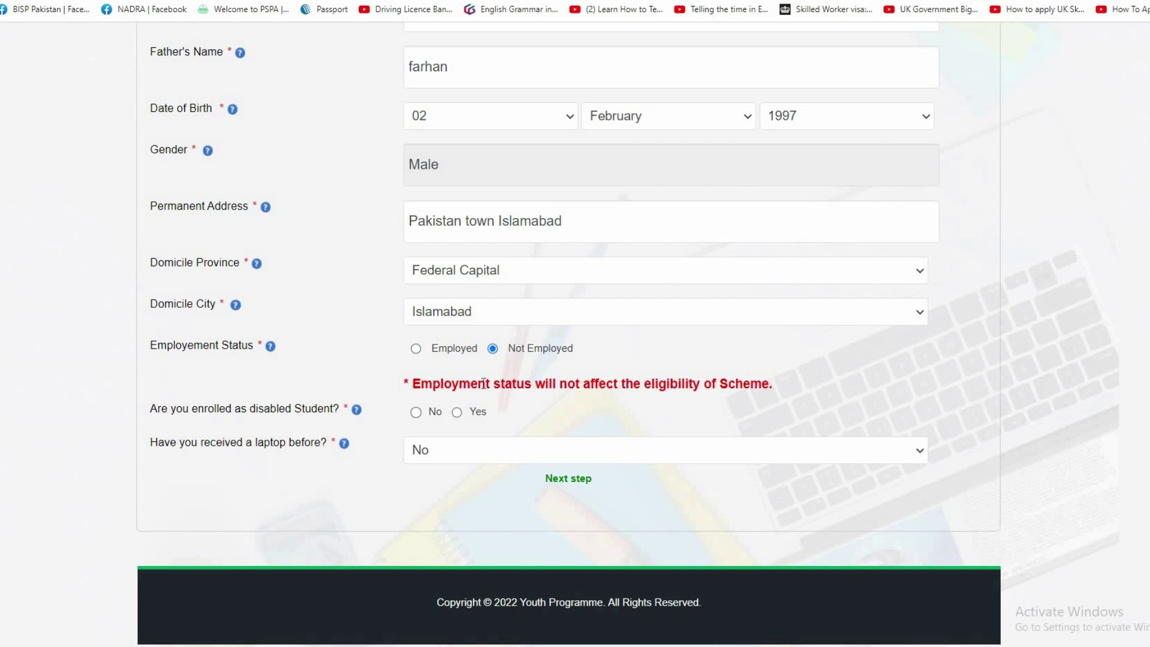
triple_click(484, 383)
click(399, 398)
Answer Yes for disabled student, keep No for previous laptop, and go to academic information.
click(458, 412)
click(437, 460)
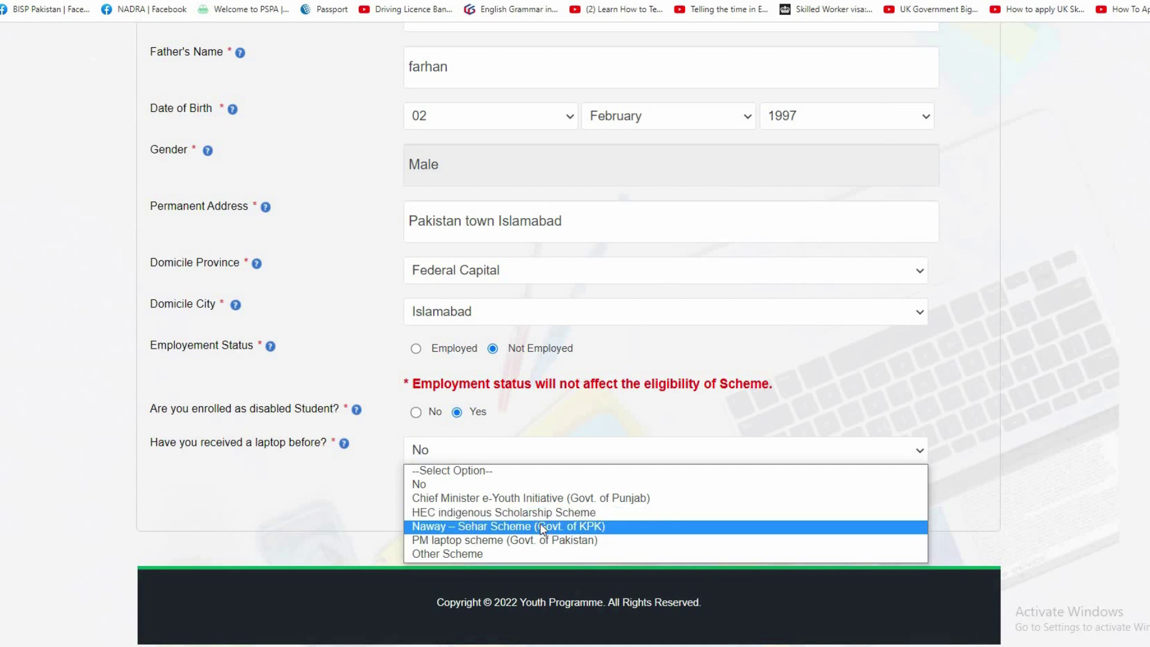
click(431, 488)
click(563, 482)
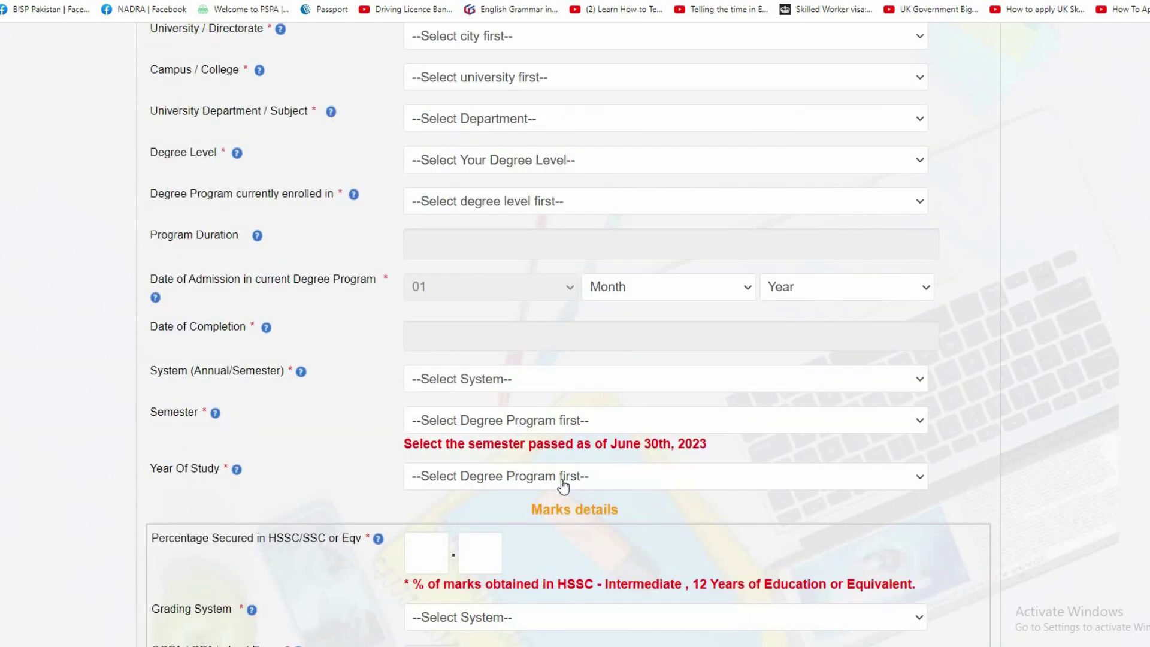
Enter the student's enrollment number and choose Islamabad as the university city.
scroll(341, 296, up, 6)
click(458, 293)
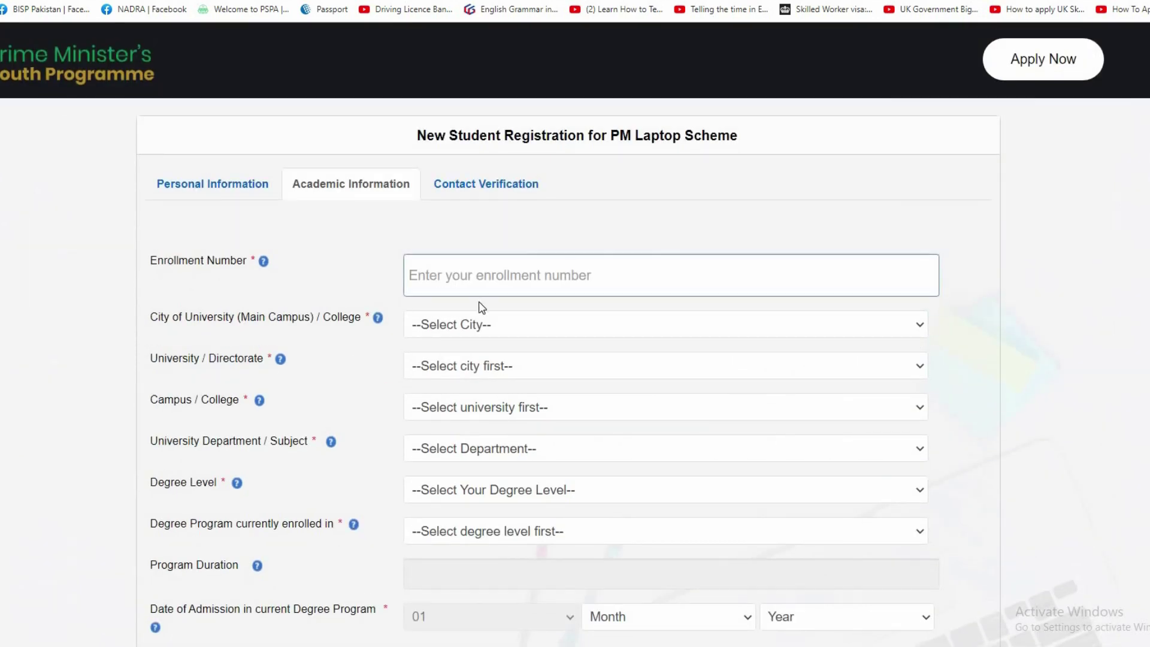
scroll(599, 420, down, 2)
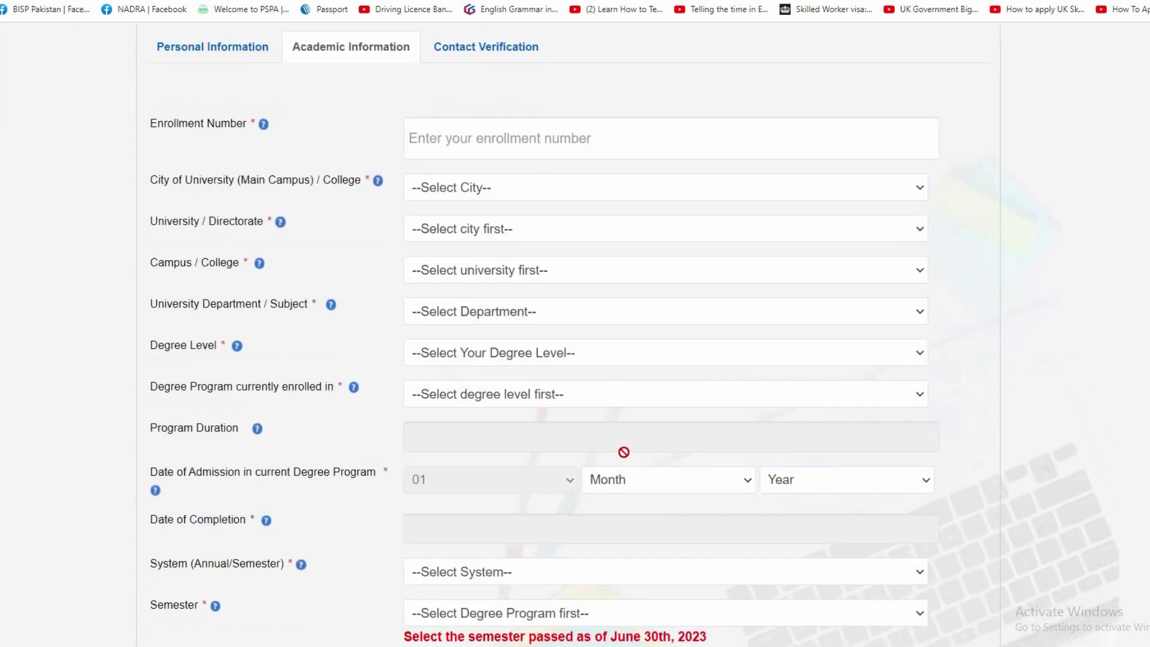
scroll(624, 420, down, 9)
scroll(500, 401, up, 7)
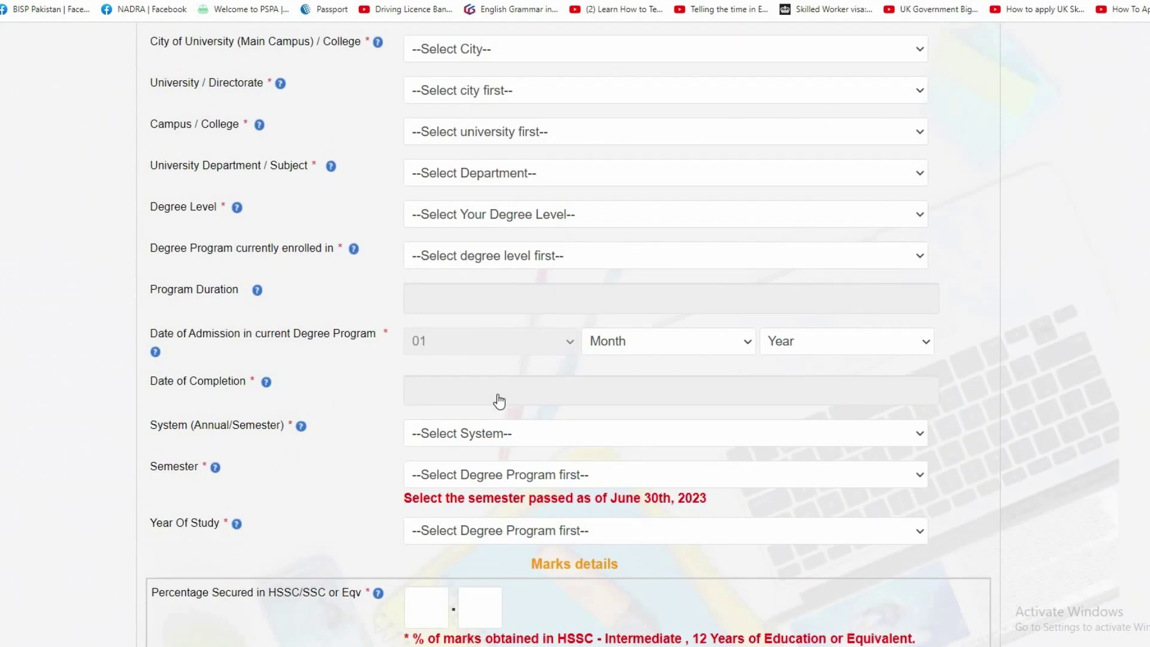
scroll(500, 400, up, 5)
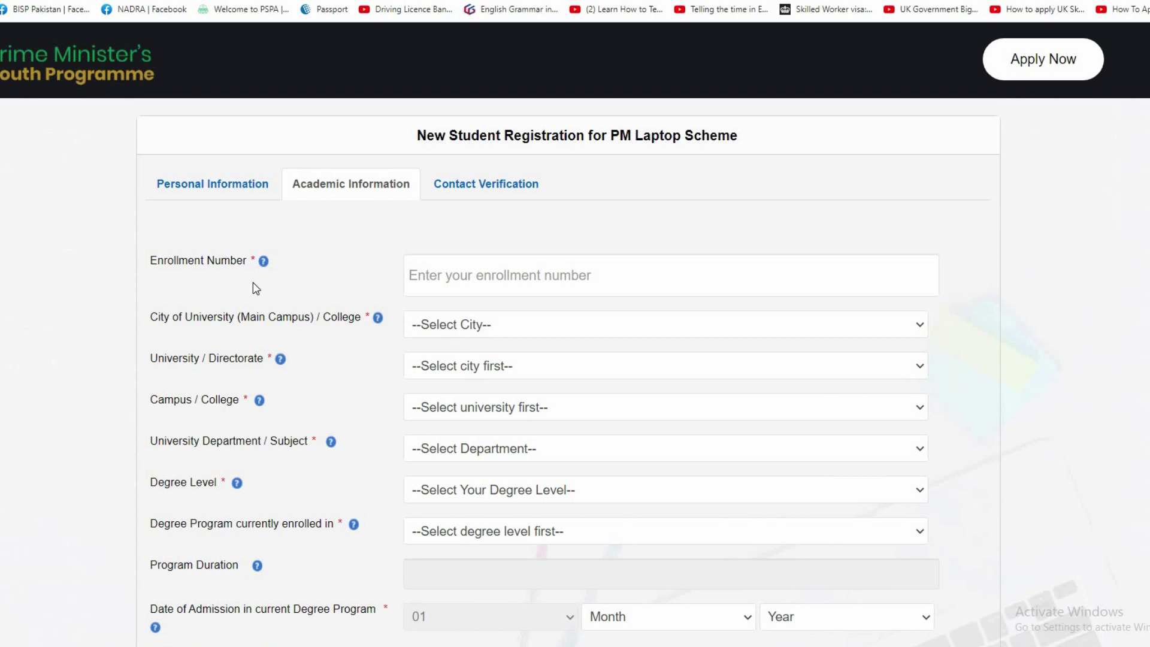
click(518, 271)
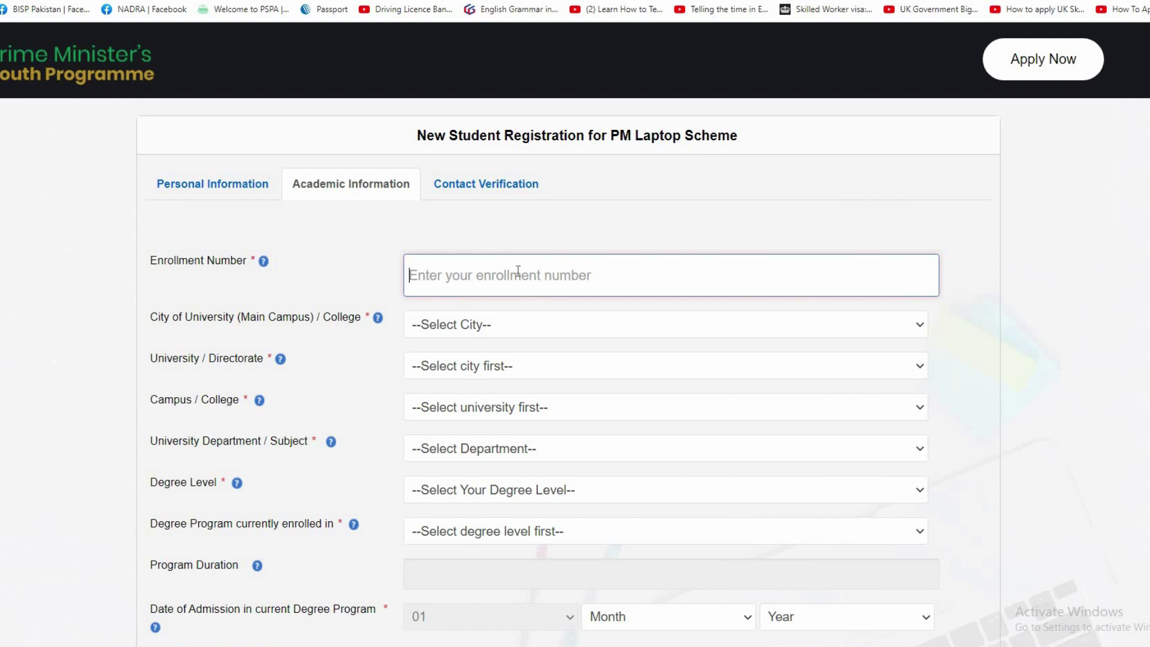
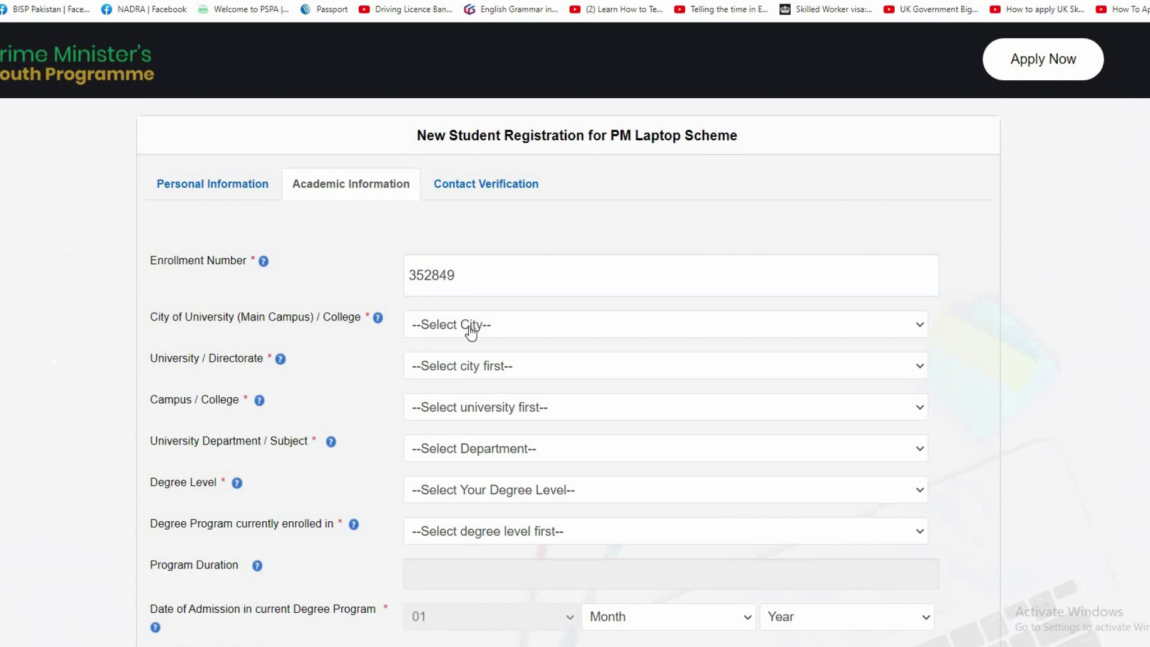
click(505, 334)
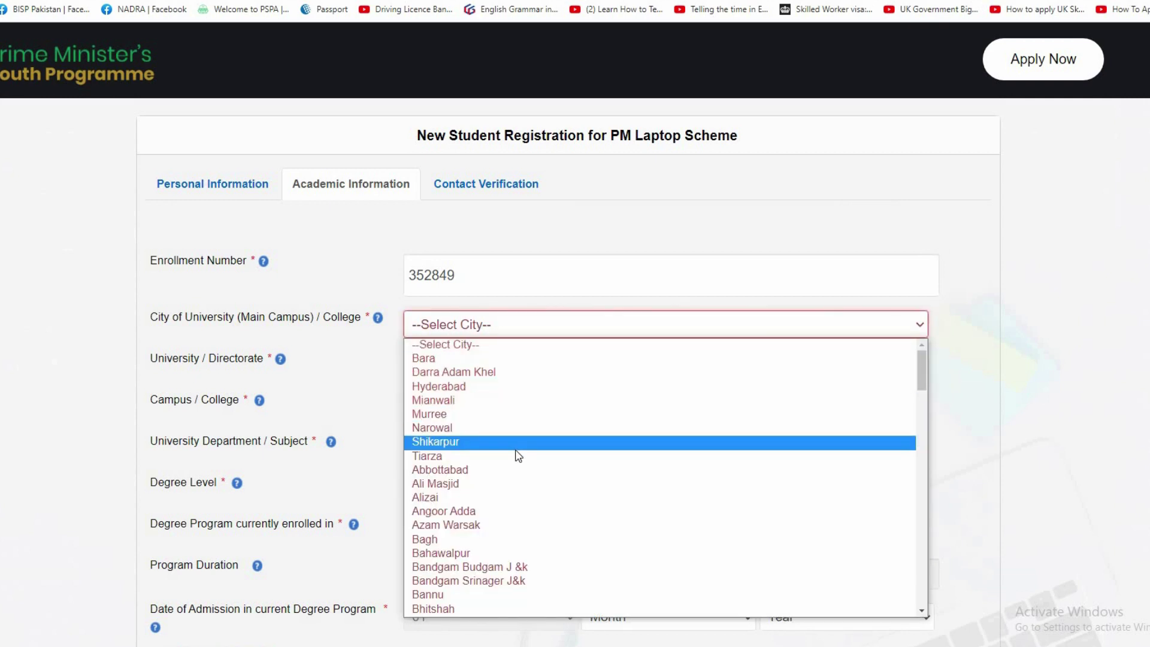
scroll(519, 458, down, 15)
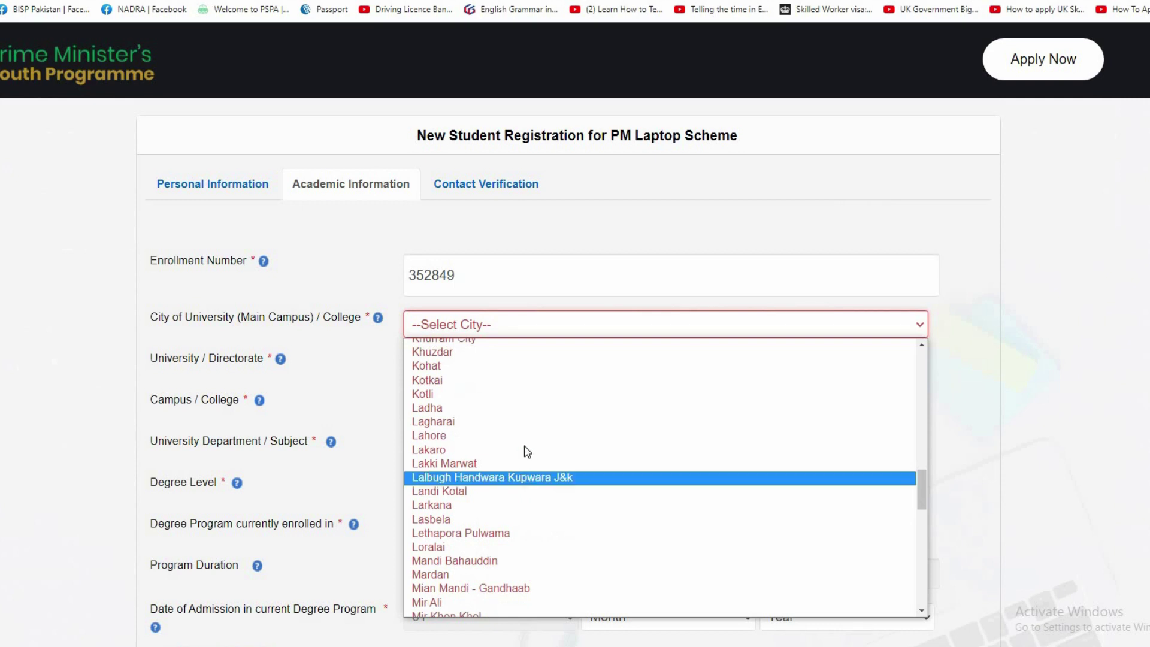
scroll(526, 462, down, 4)
scroll(509, 383, up, 10)
click(508, 375)
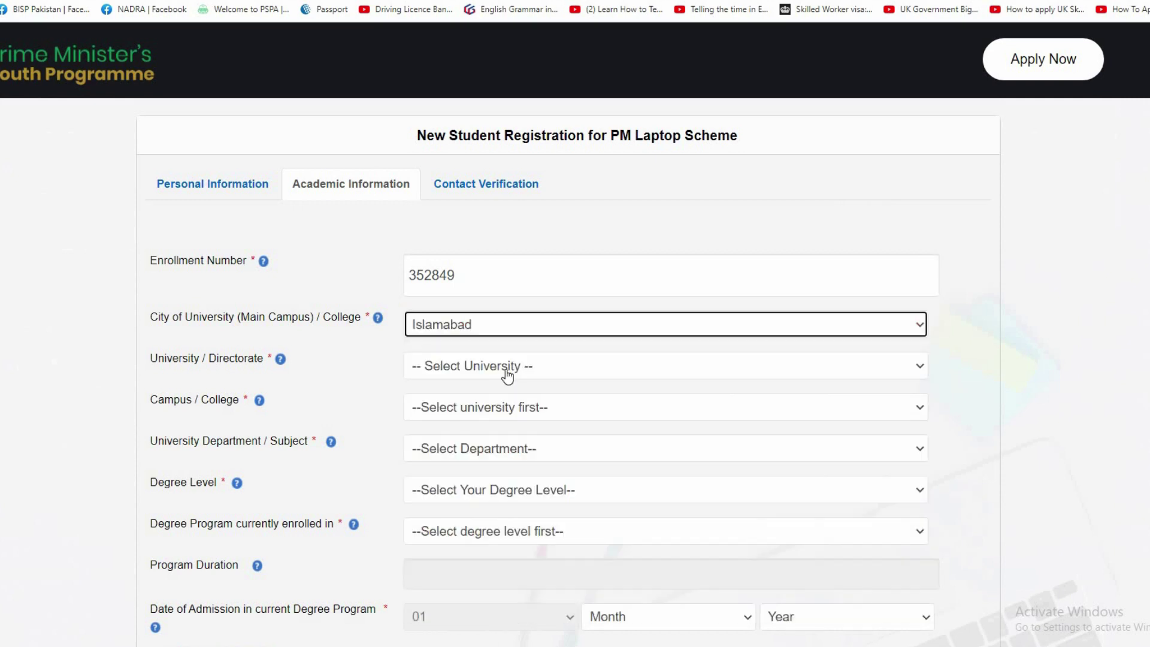
Choose COMSATS University Islamabad, Main campus, Computer Science, and Bachelor/ Masters (16 years).
click(507, 375)
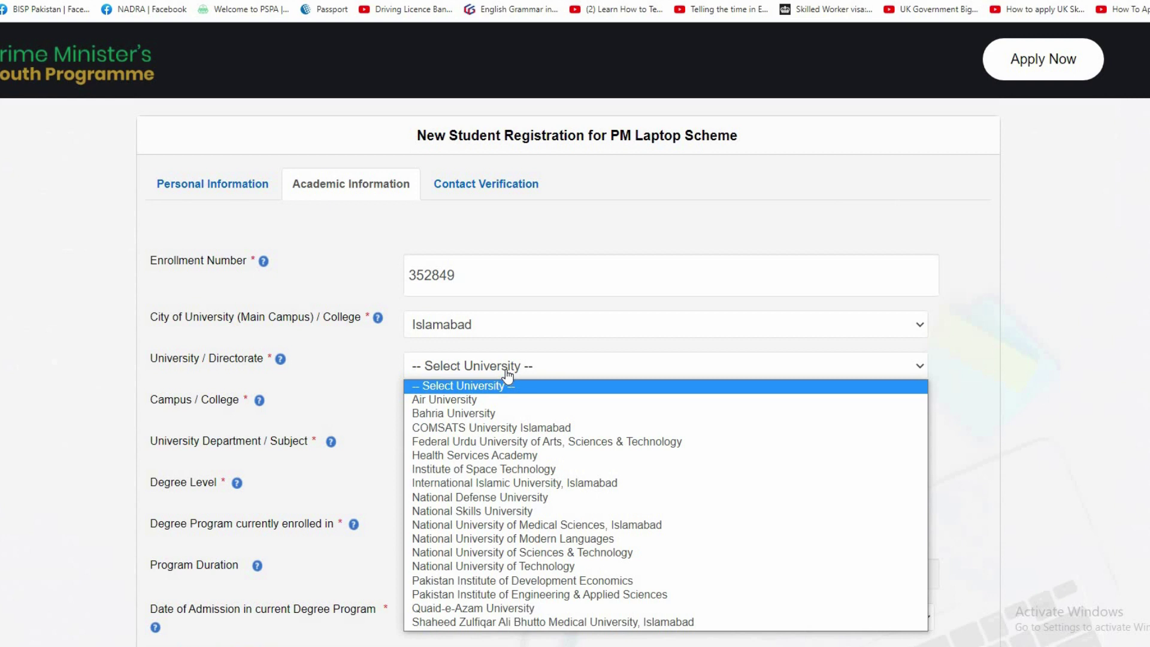
click(502, 427)
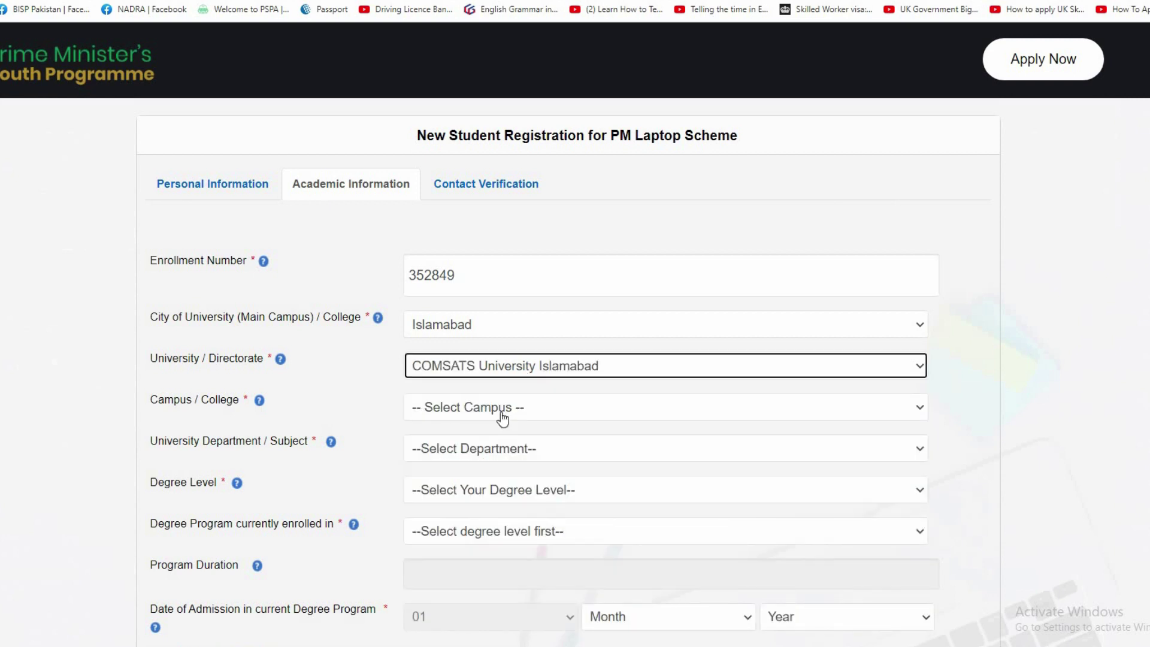
click(503, 417)
click(501, 441)
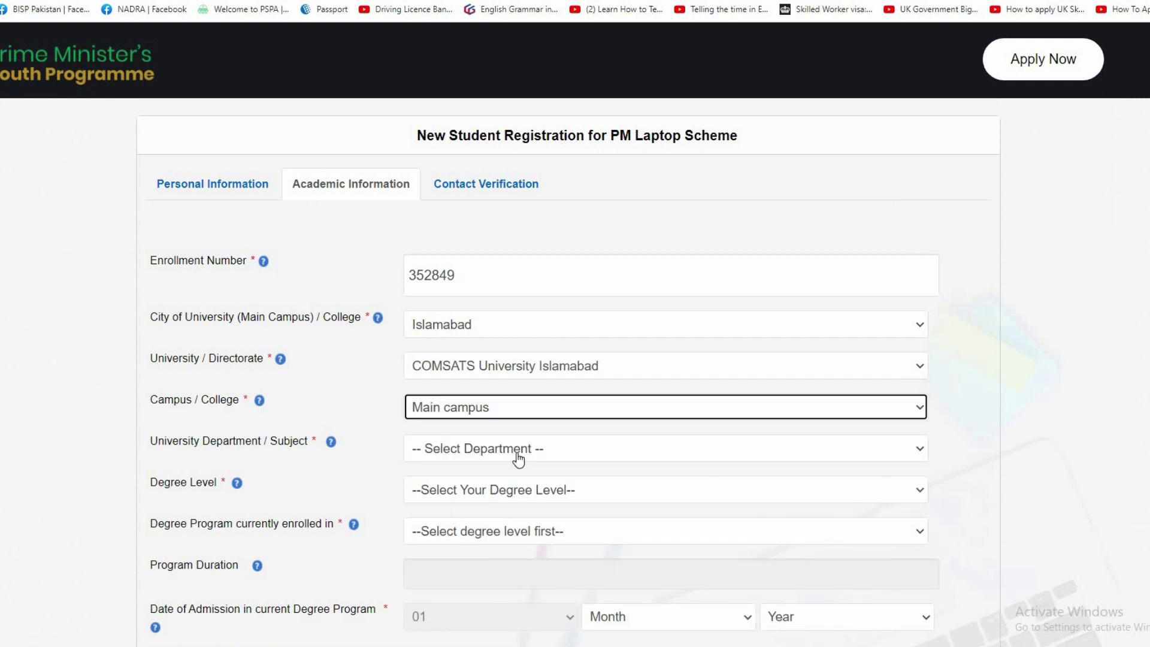
click(519, 457)
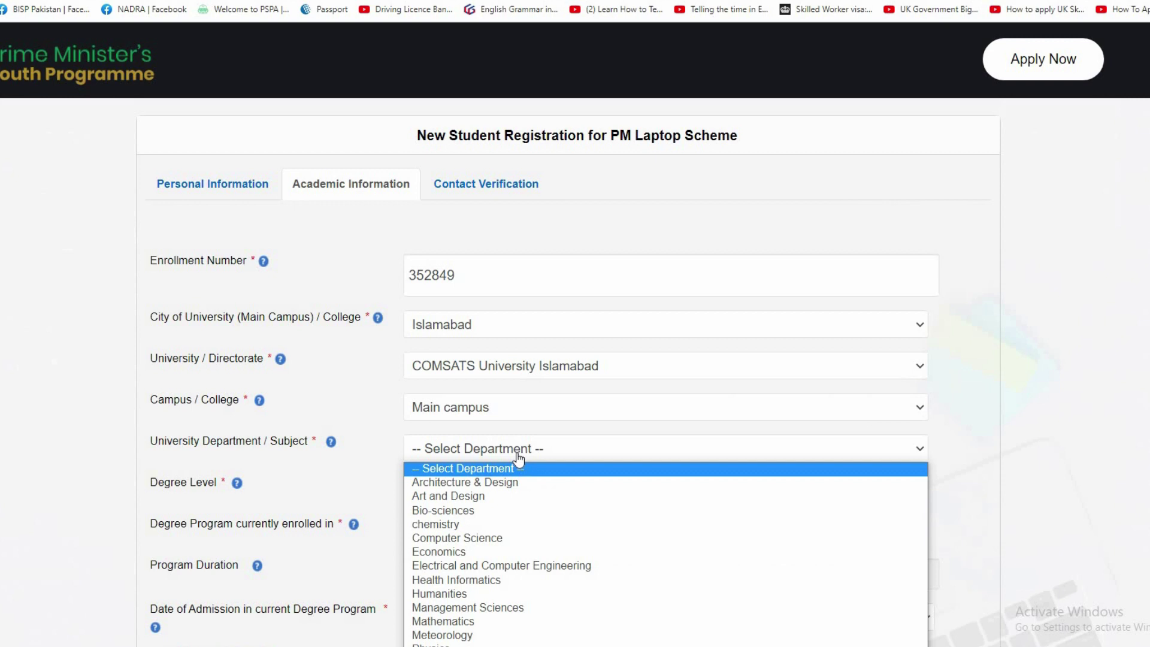
click(521, 537)
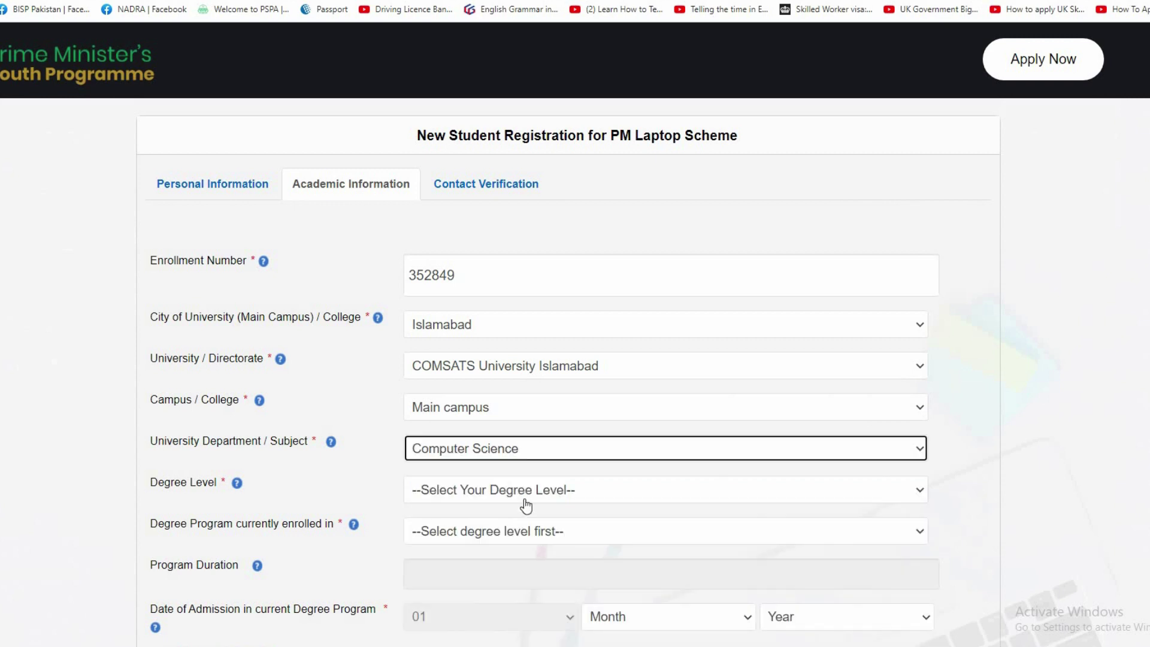
click(529, 496)
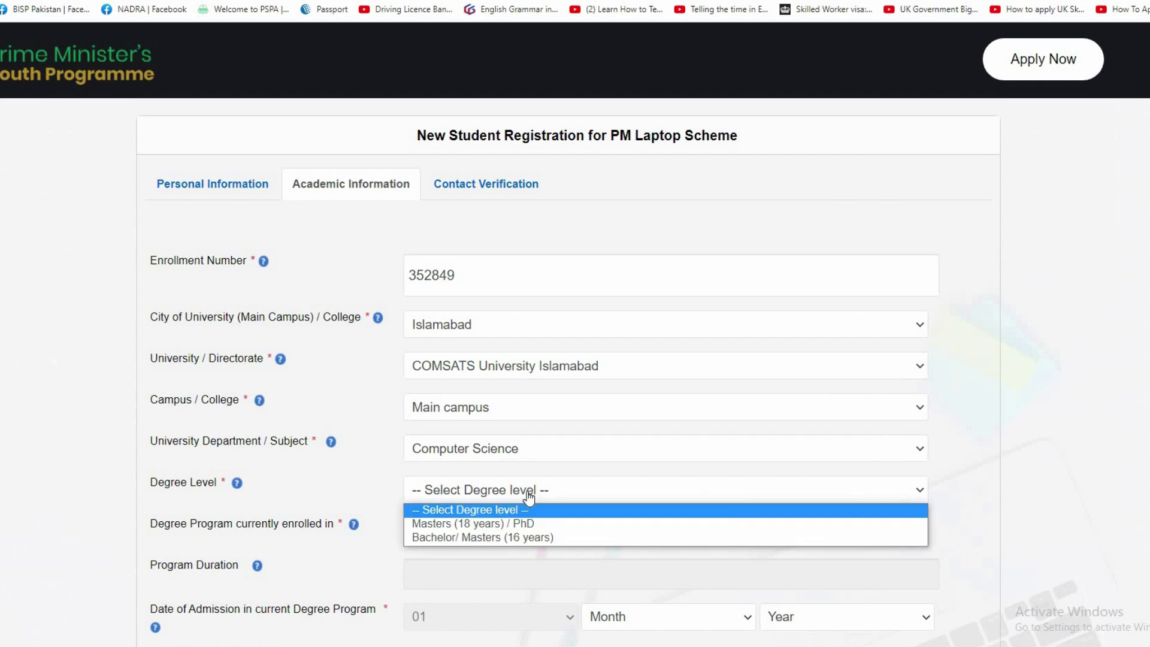
click(475, 499)
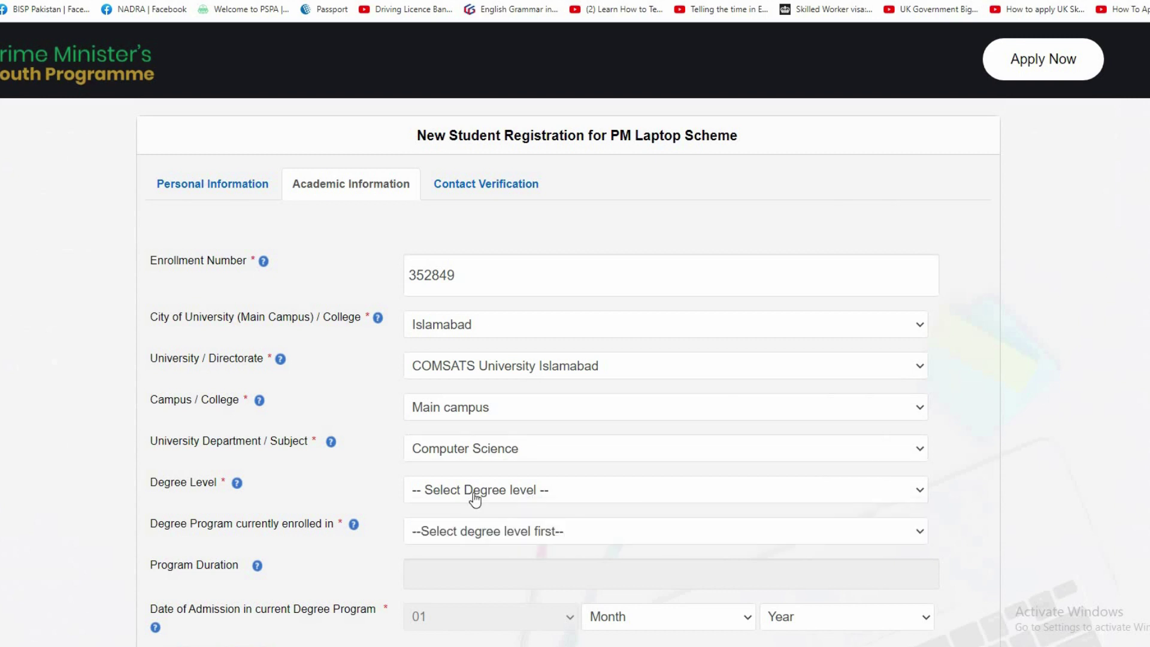
click(475, 499)
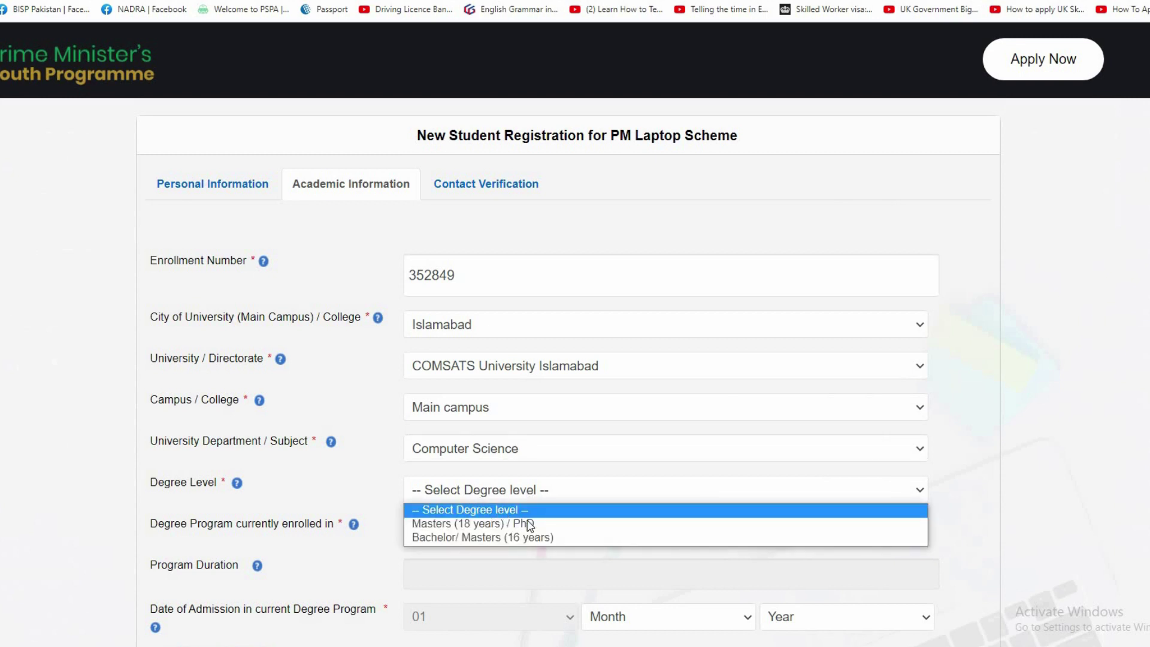
click(519, 538)
scroll(519, 476, down, 1)
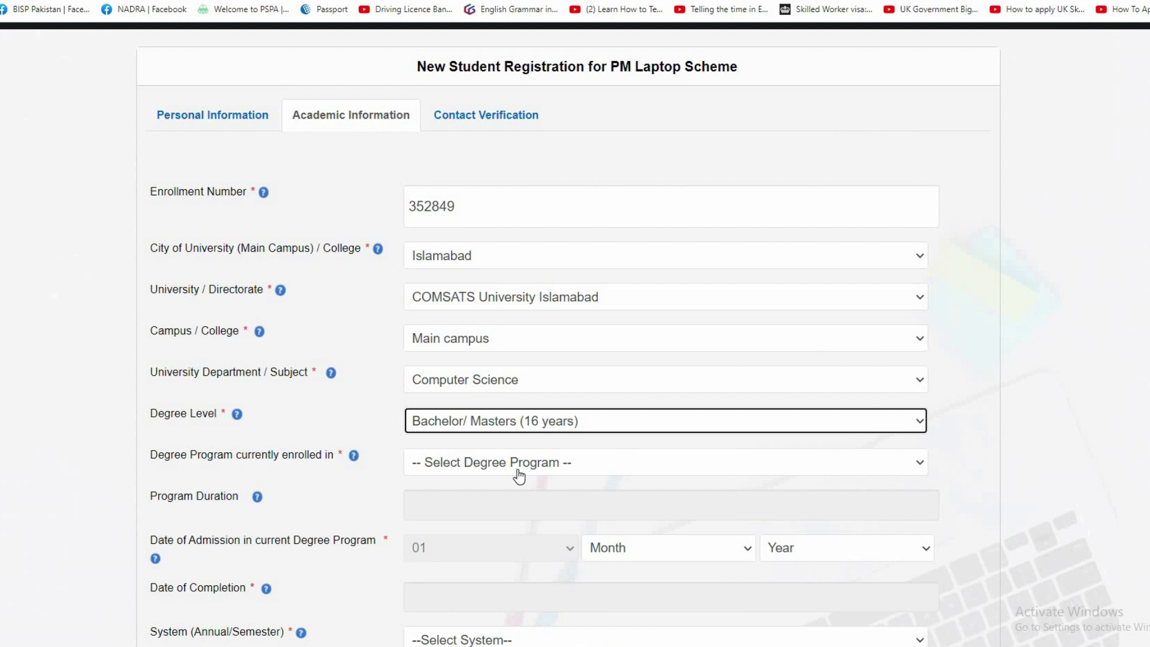
Set degree program to BS (Hons) with admission date July 2019.
click(518, 466)
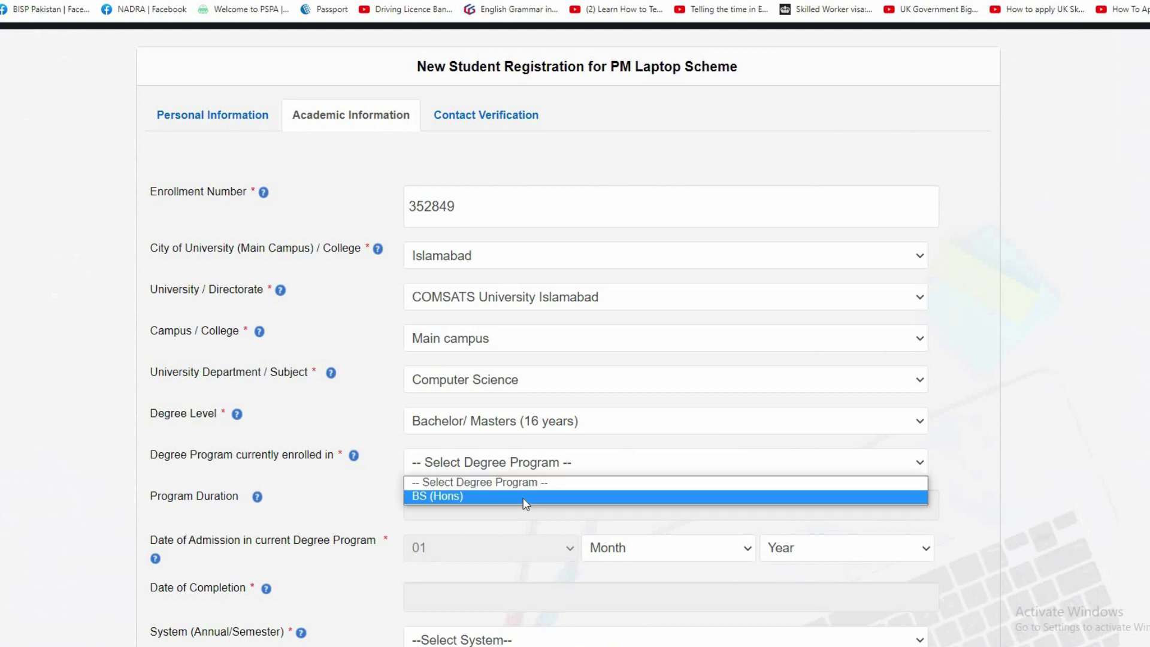
click(523, 497)
scroll(469, 462, down, 1)
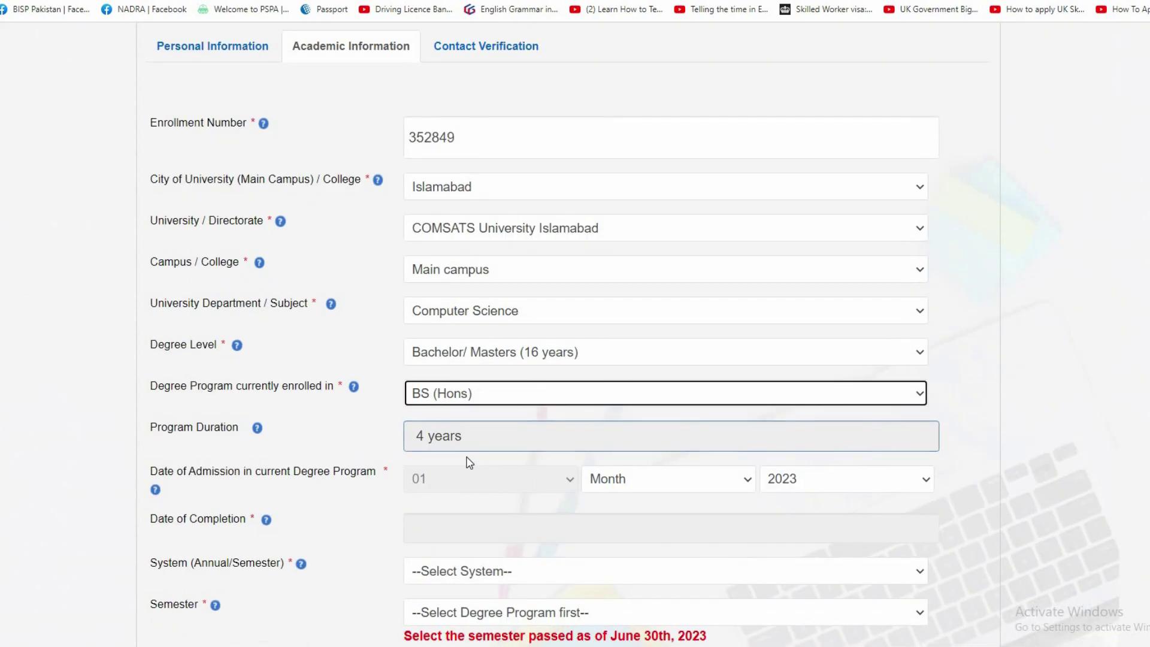
scroll(469, 462, down, 2)
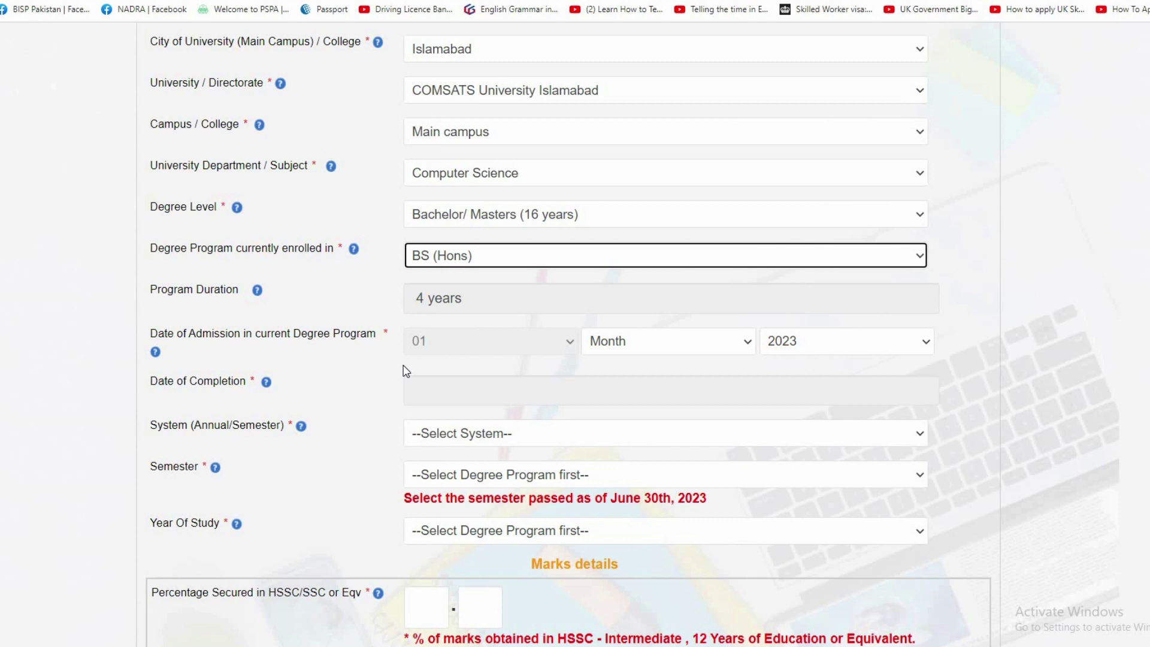
click(647, 344)
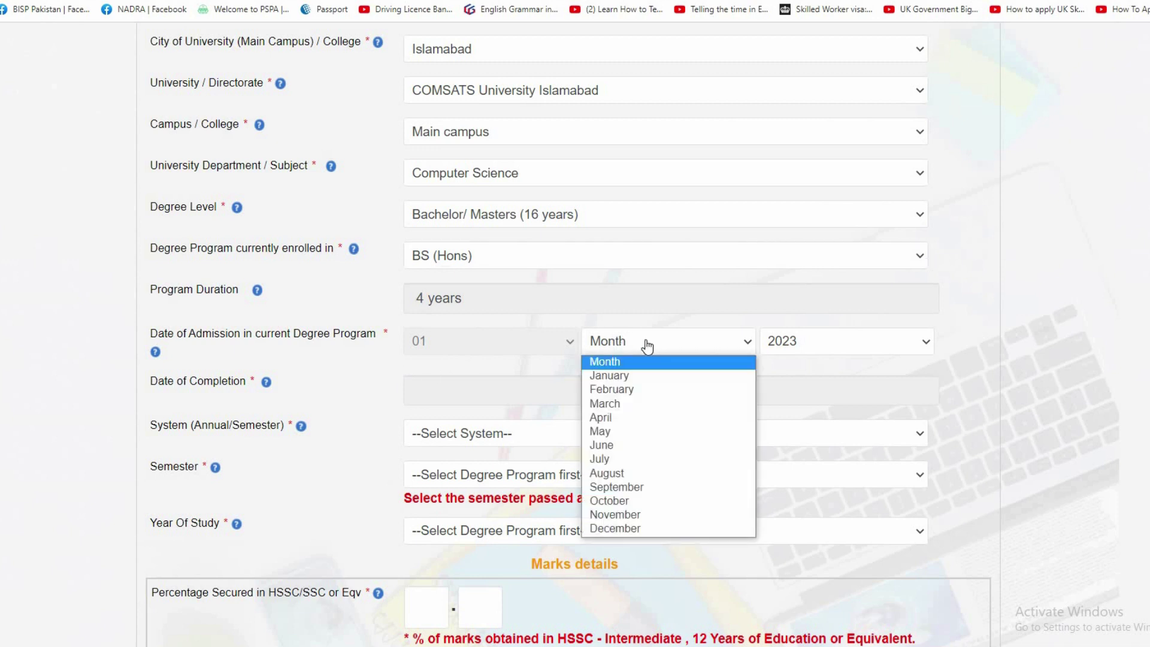
click(635, 444)
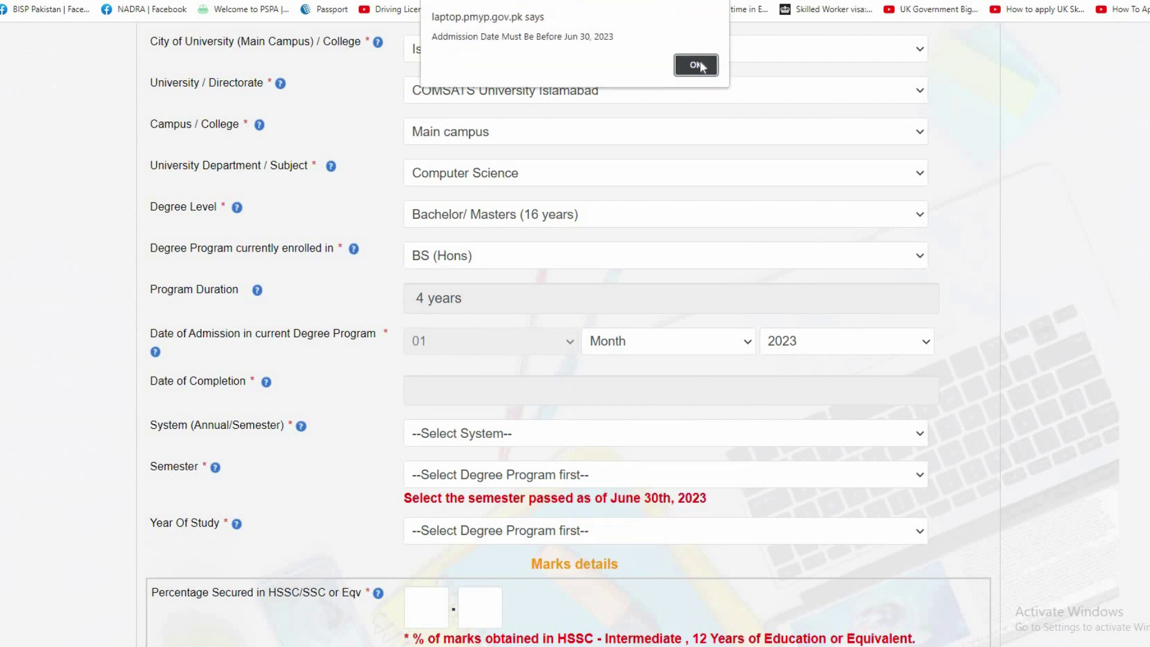
click(765, 64)
click(803, 351)
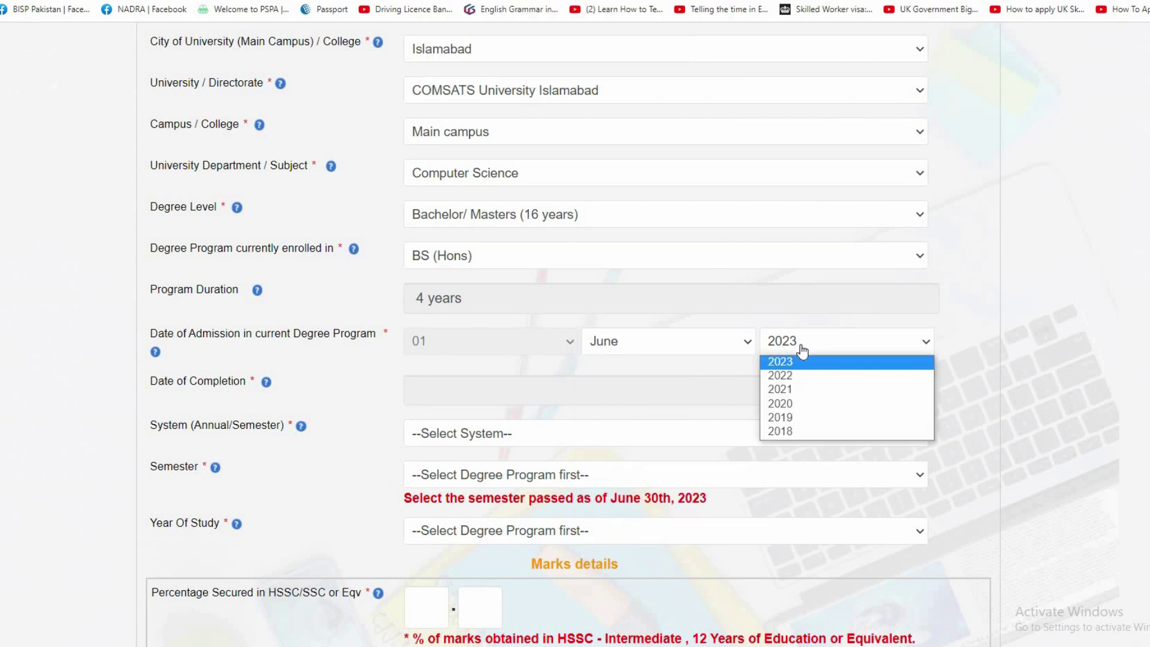
click(810, 431)
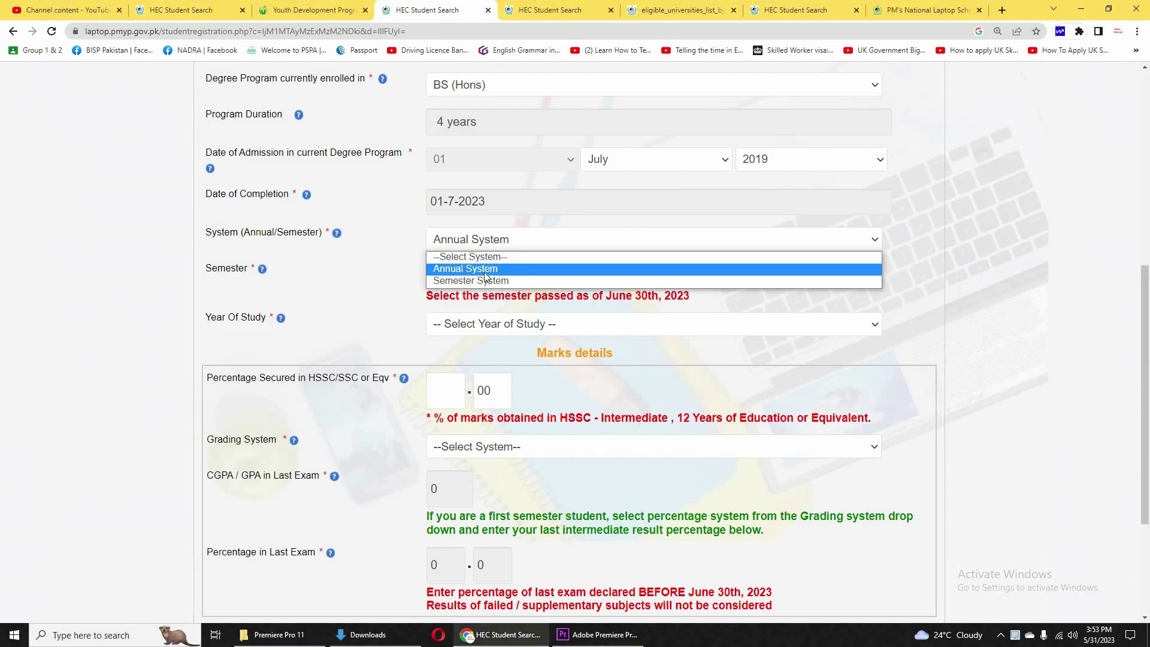
Choose Annual System and Year 4 as the year of study.
click(527, 280)
click(488, 247)
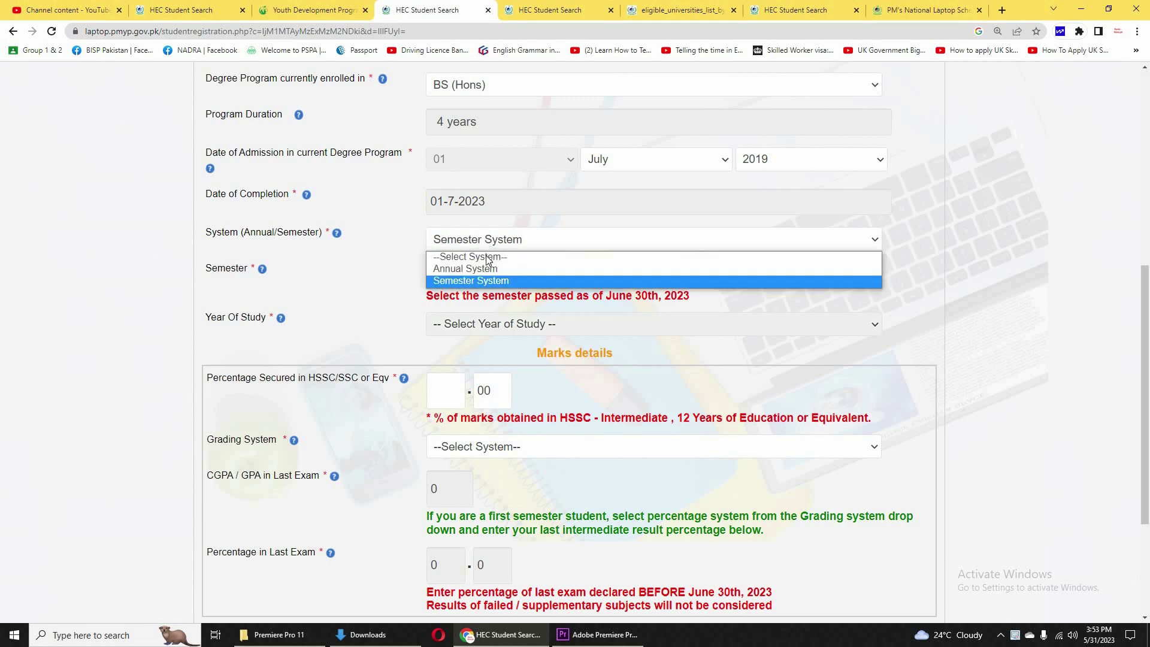
click(488, 269)
click(482, 329)
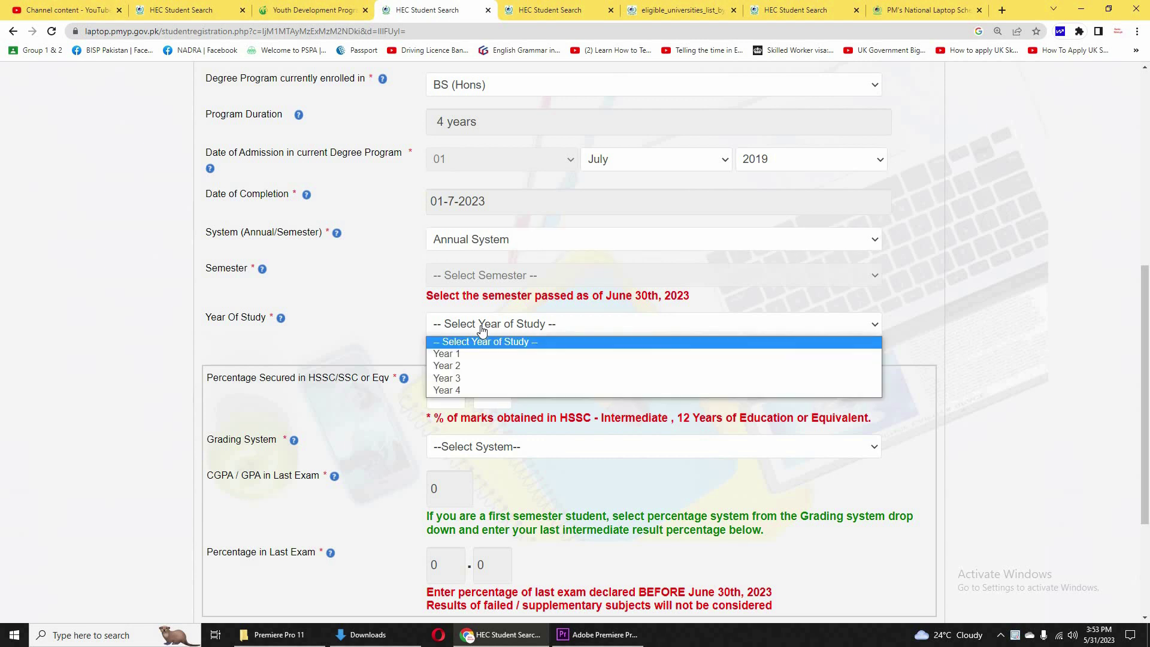
click(469, 388)
scroll(377, 347, down, 1)
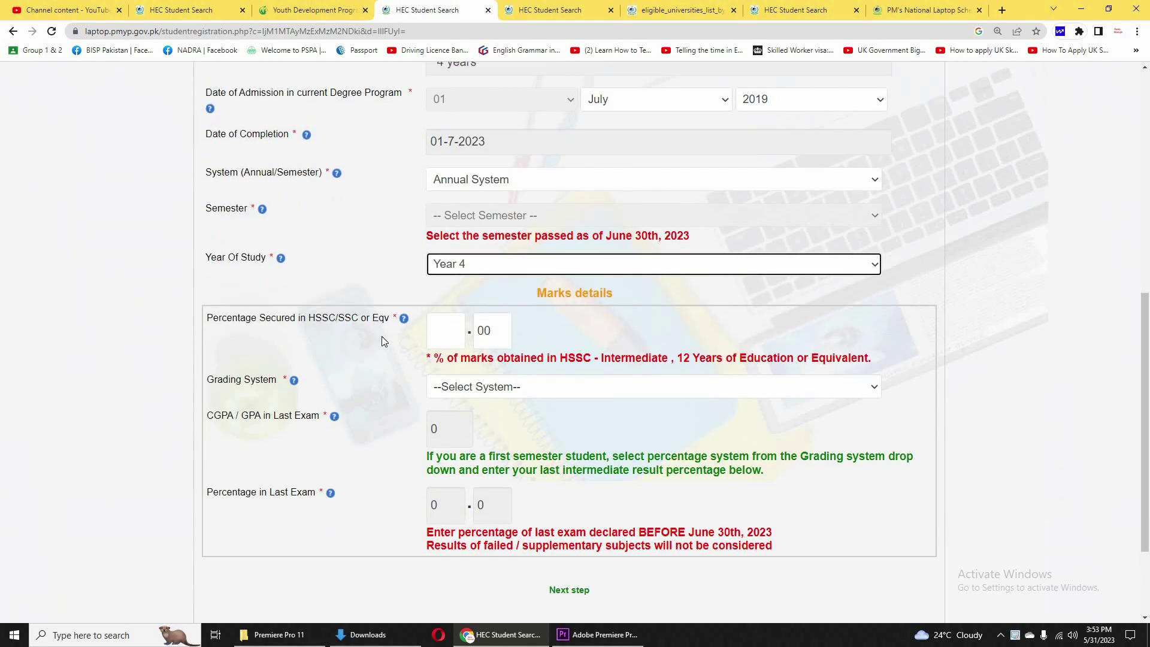
Enter 95.00 as the HSSC percentage.
click(449, 335)
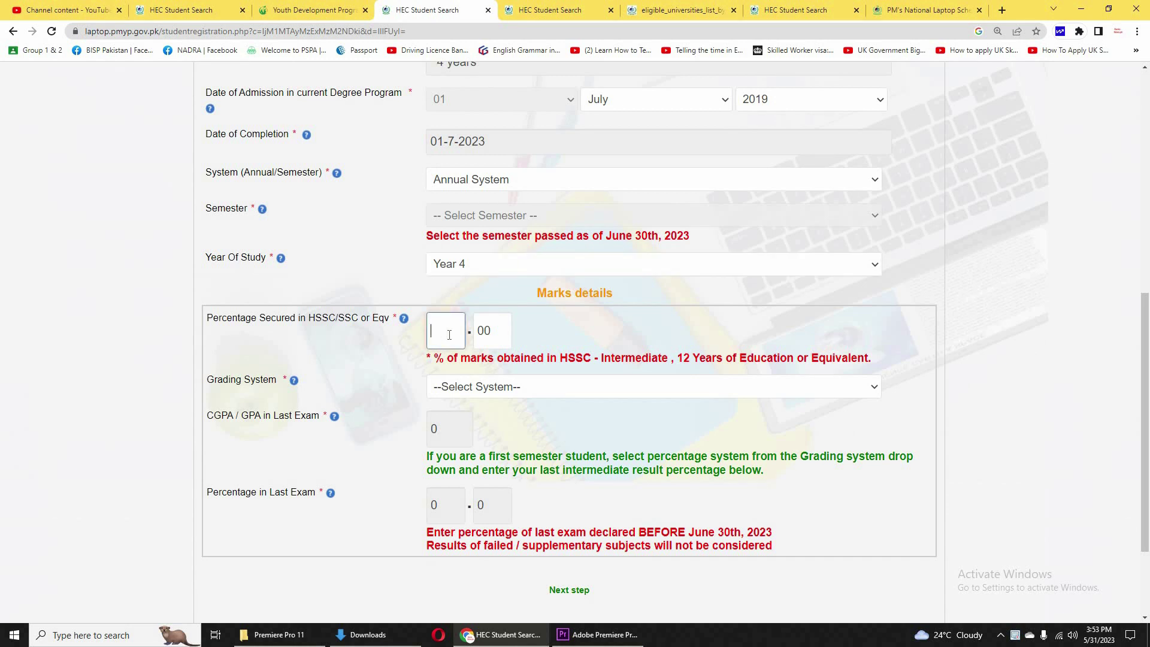
text(95)
click(505, 335)
text(00)
scroll(453, 332, down, 1)
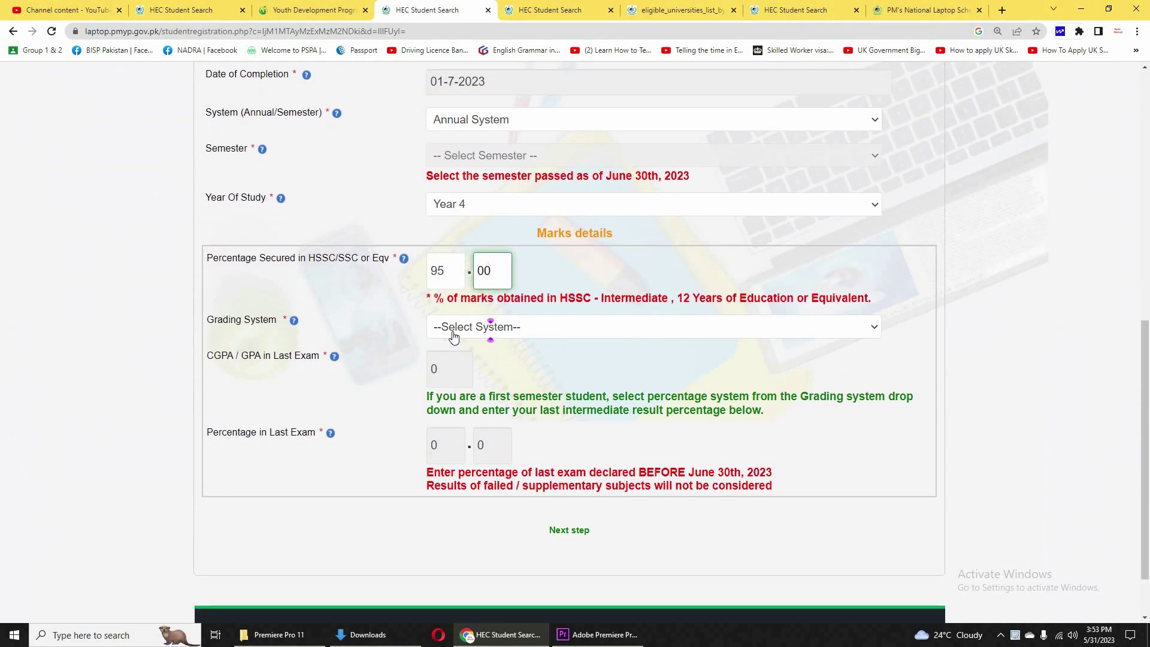
Choose CGPA System for grading and replace the CGPA value 0 with 3.5.
click(453, 331)
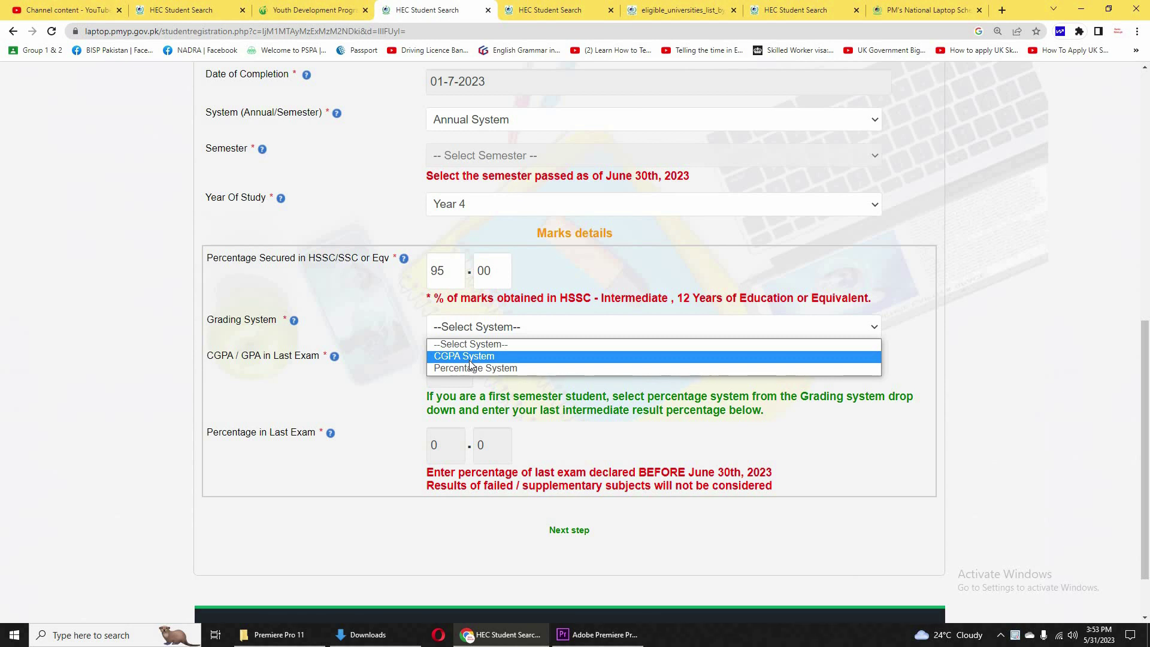
click(510, 360)
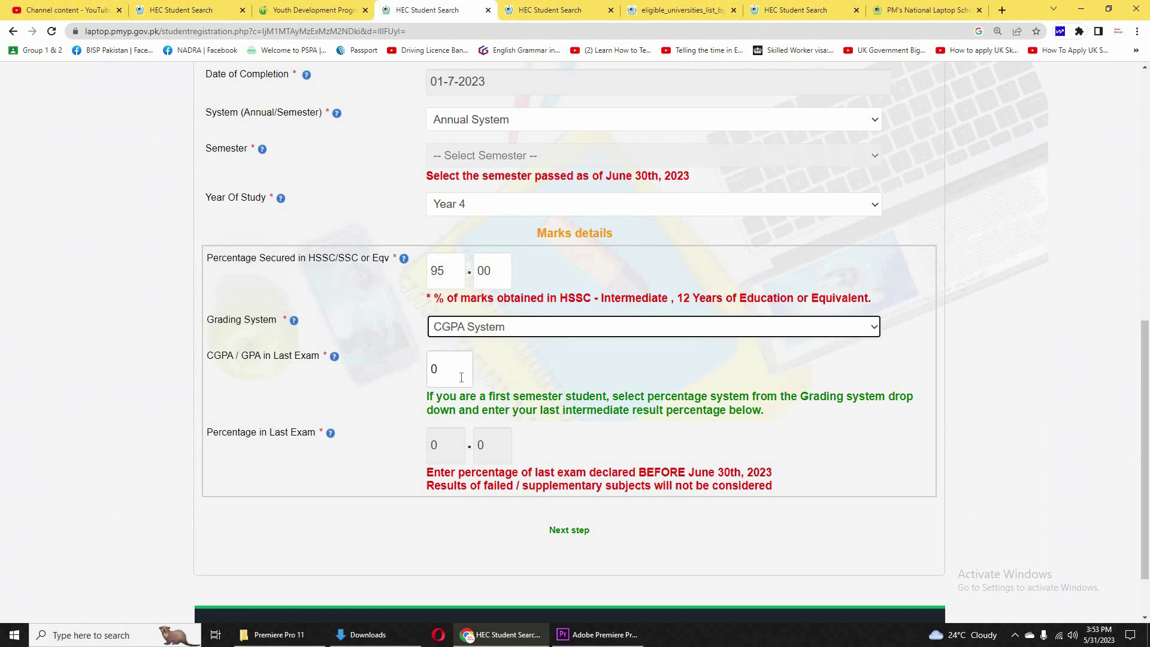
scroll(454, 374, down, 1)
click(455, 313)
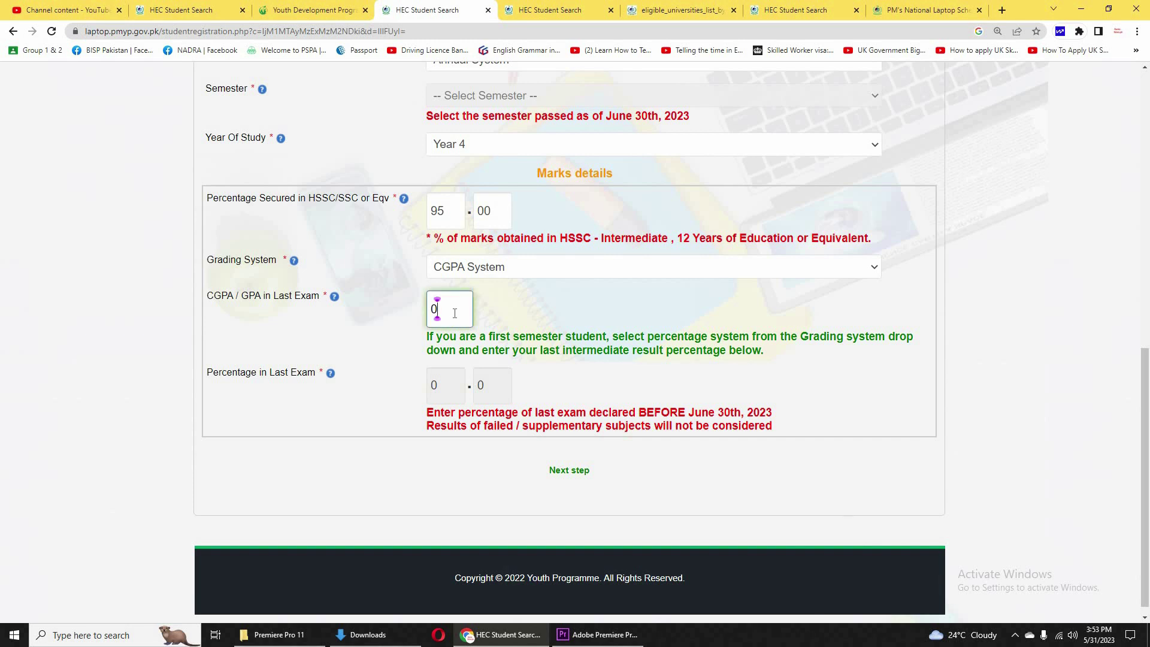
key(BackSpace)
text(3.5)
click(520, 295)
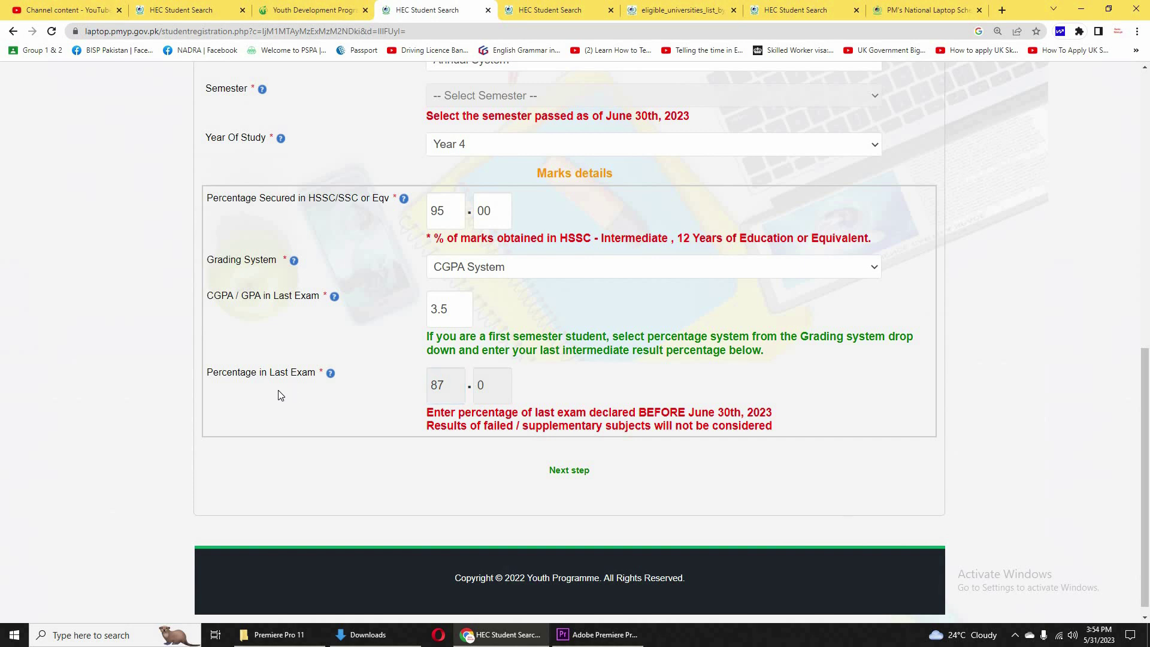
Go to the Contact Verification step and enter the student's cell phone number.
click(568, 471)
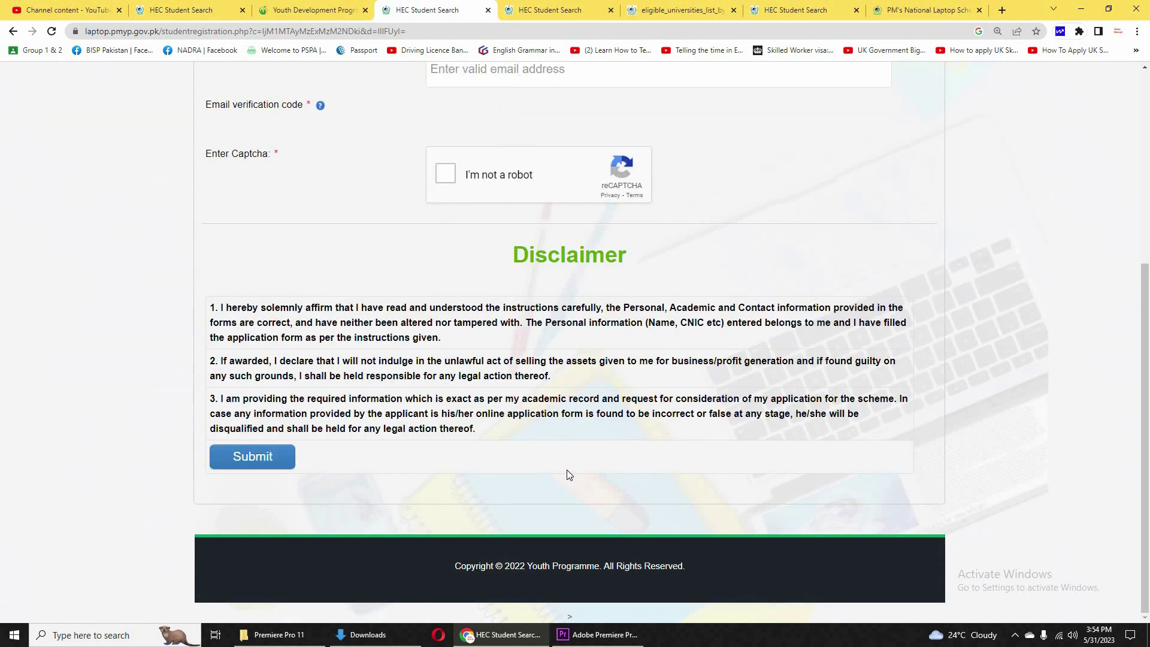
scroll(409, 361, up, 5)
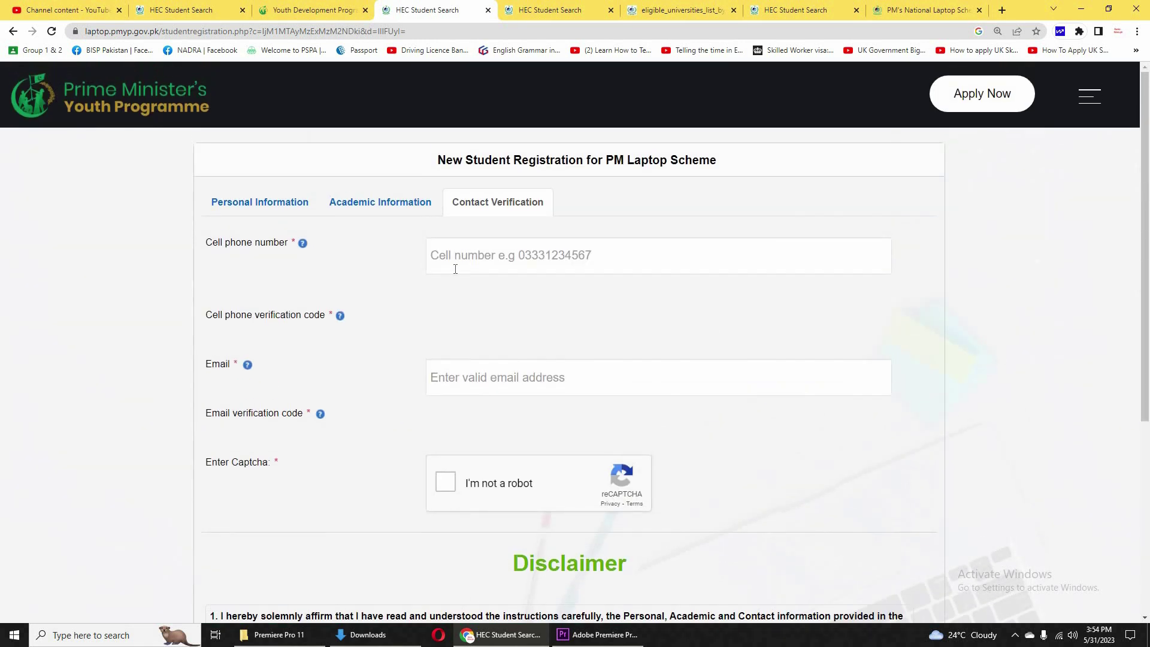
click(458, 265)
click(395, 336)
click(498, 264)
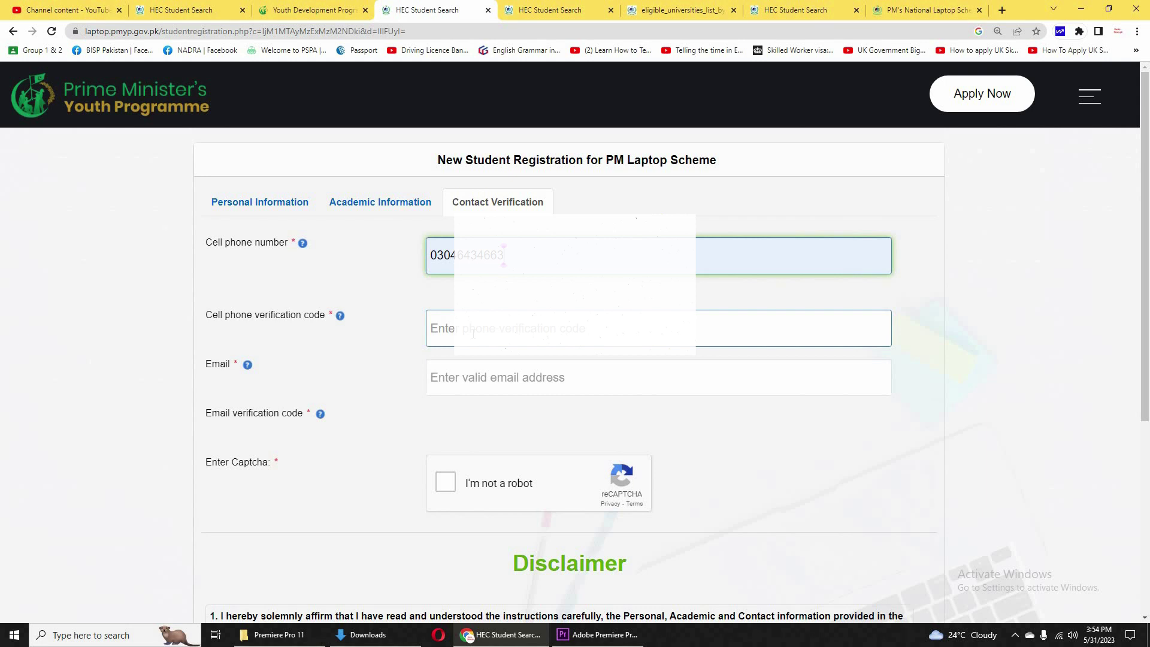
Fill the e-mail address from the saved autofill suggestion and scroll down to Submit.
click(461, 374)
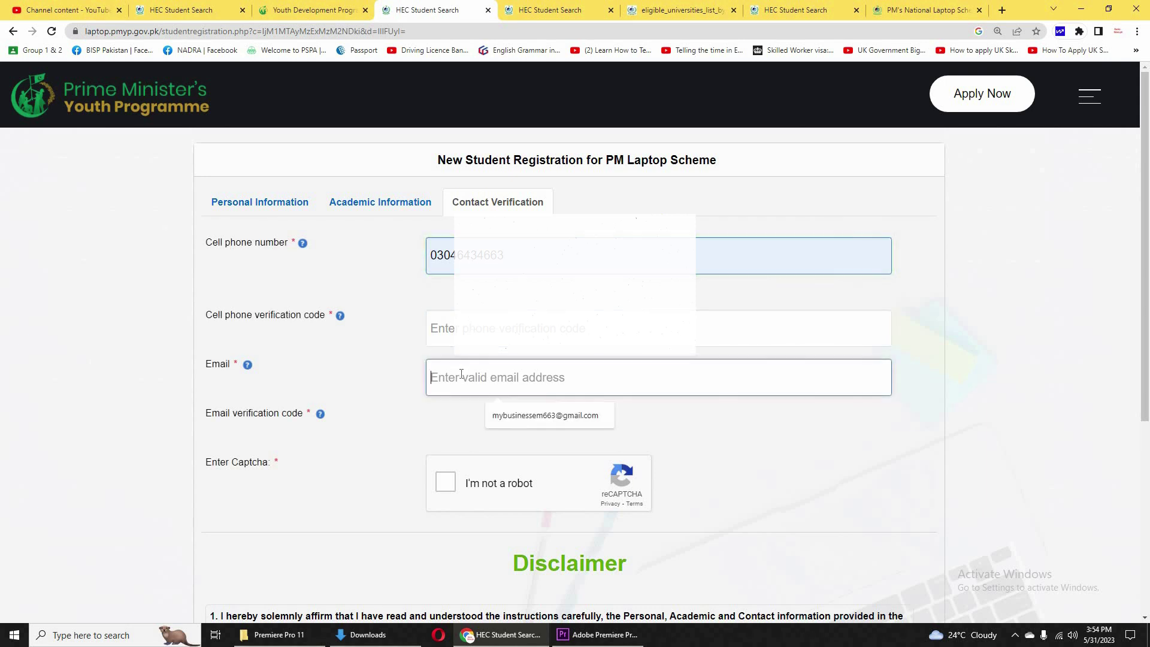
click(497, 411)
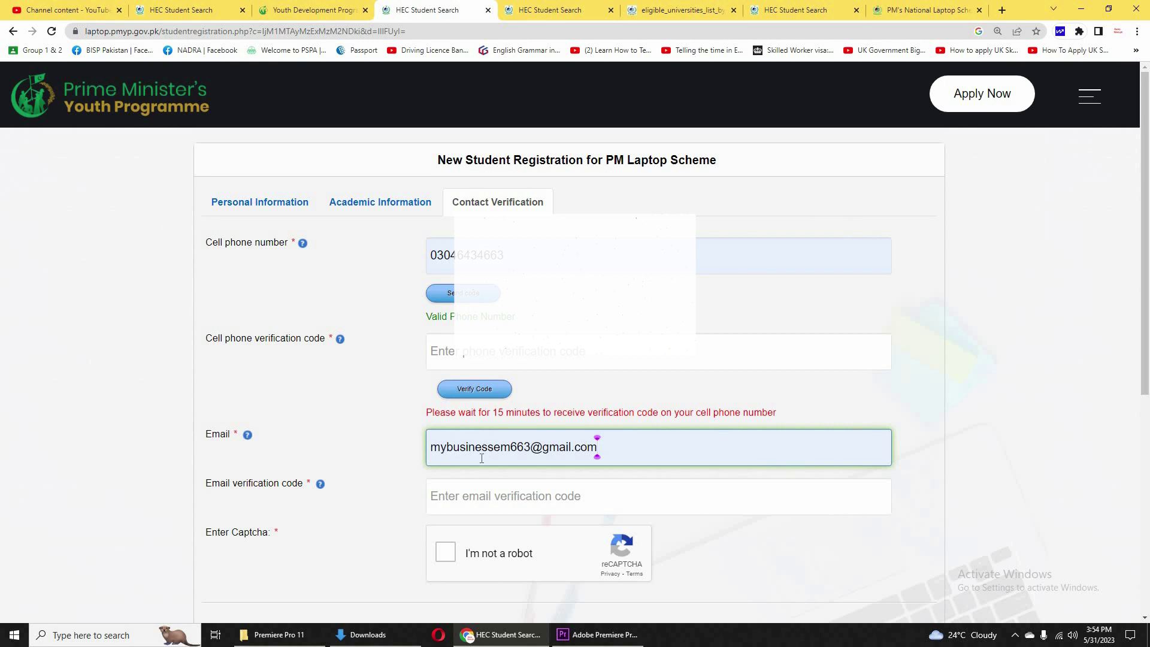
scroll(473, 473, down, 1)
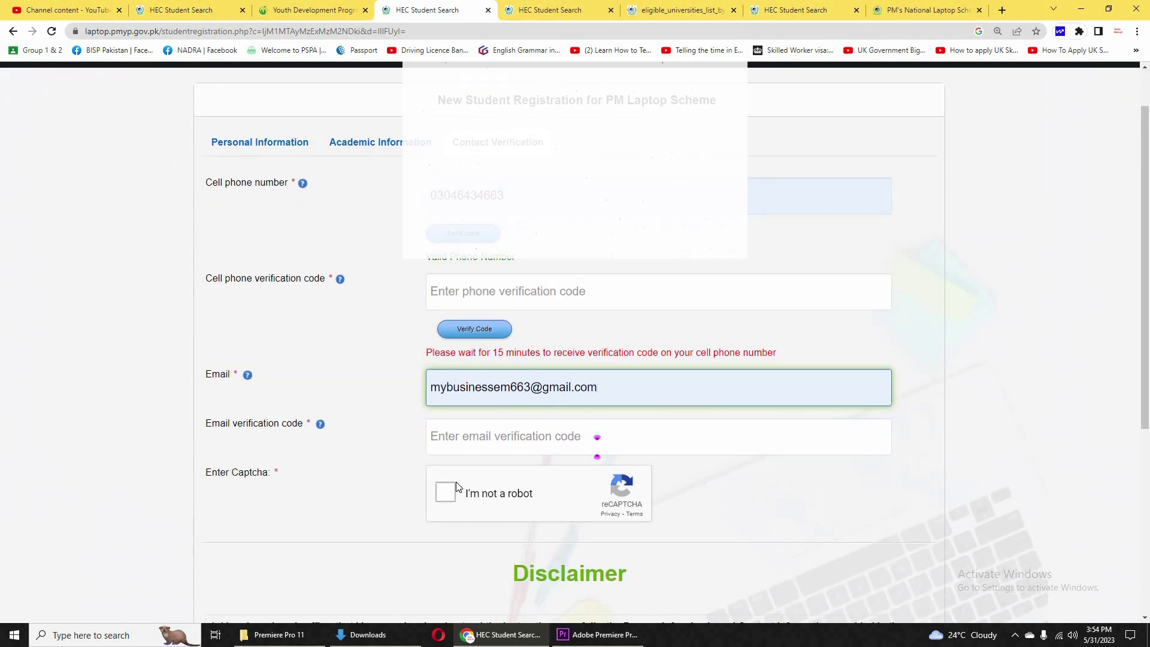
scroll(443, 496, down, 1)
scroll(443, 494, down, 4)
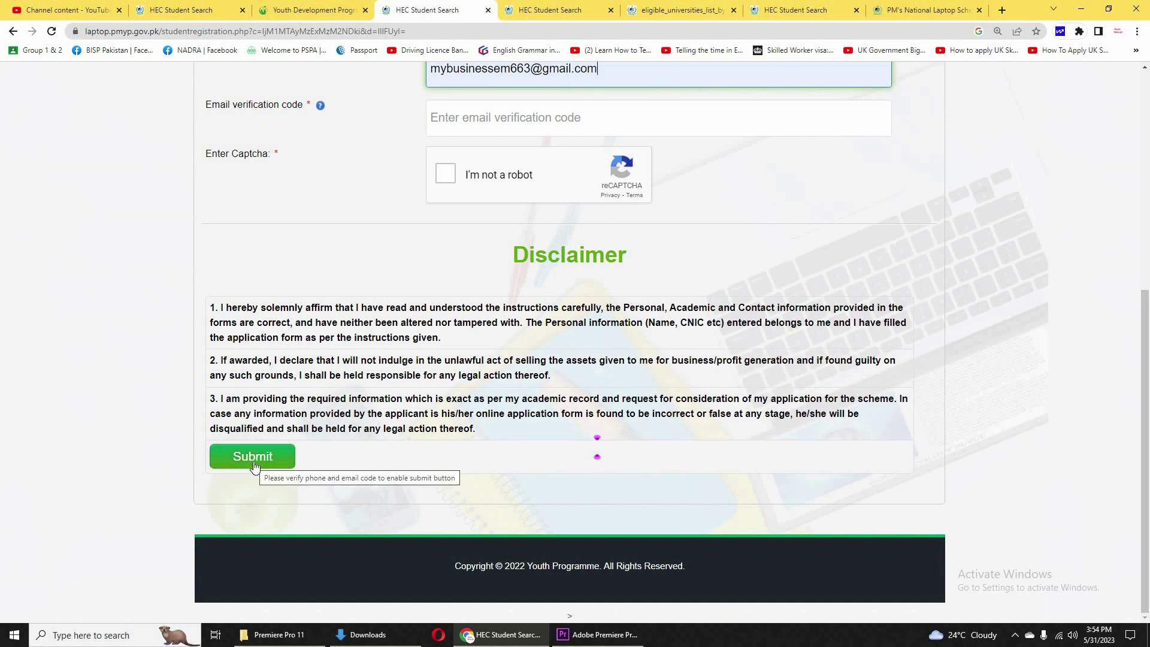
Switch to the tab showing the scheme's General Instructions page.
click(556, 8)
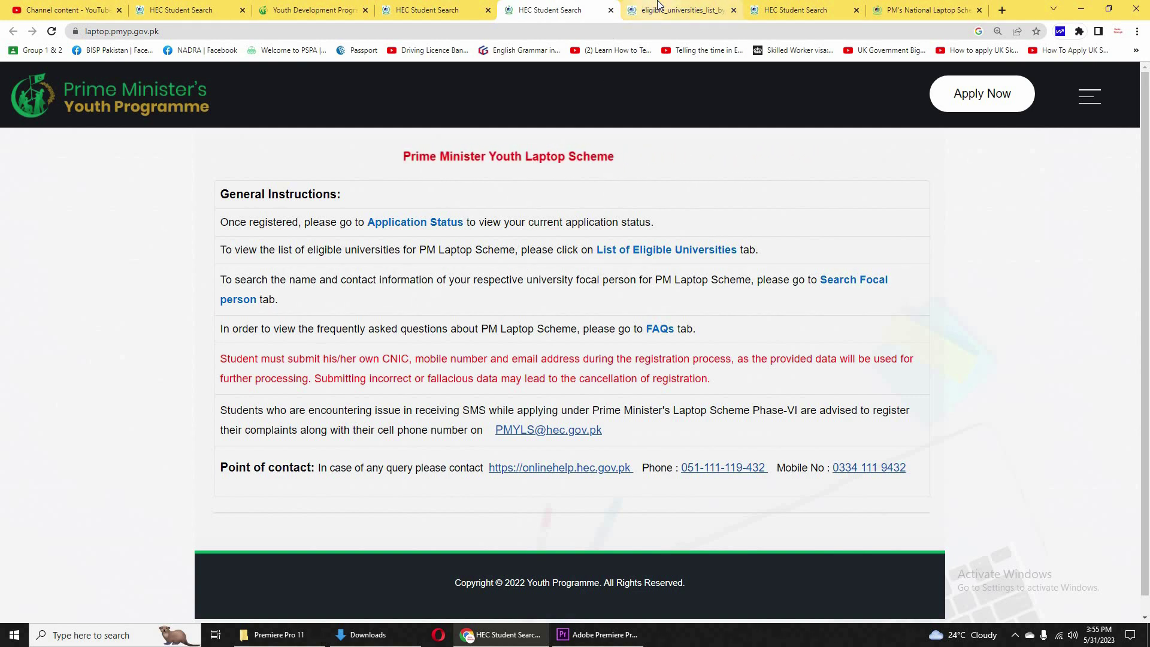
View the Application Status tab, then scroll HEC's PM's National Laptop Scheme page to its June 20, 2023 banners.
click(636, 6)
click(821, 6)
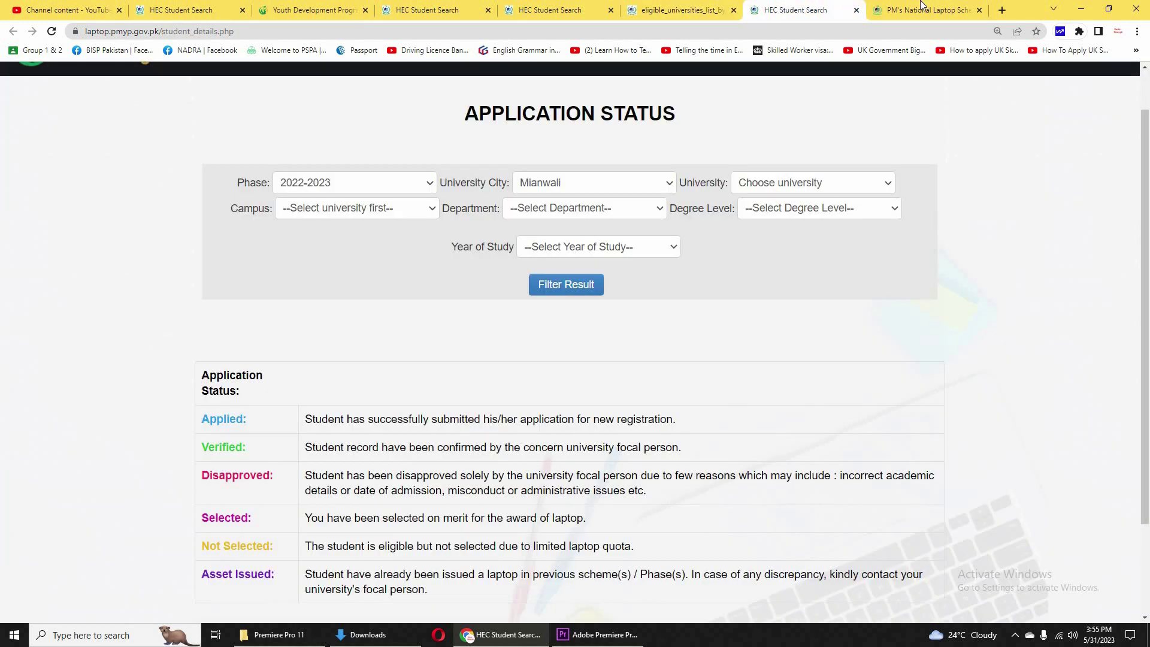
click(922, 9)
scroll(472, 361, up, 5)
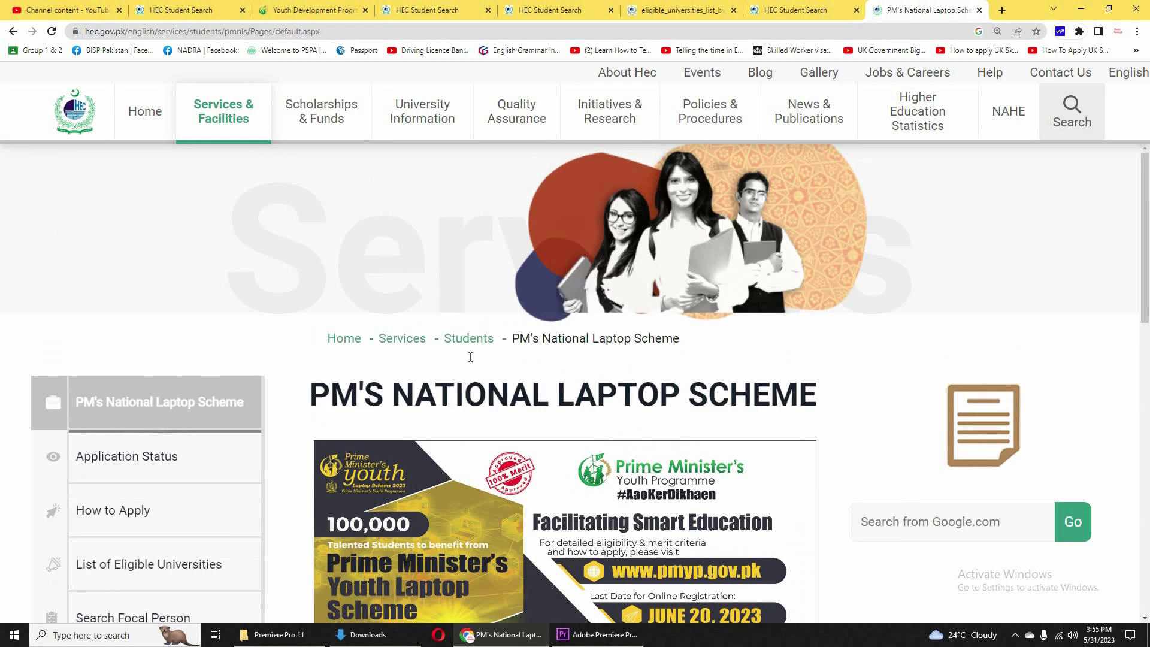
scroll(489, 415, down, 7)
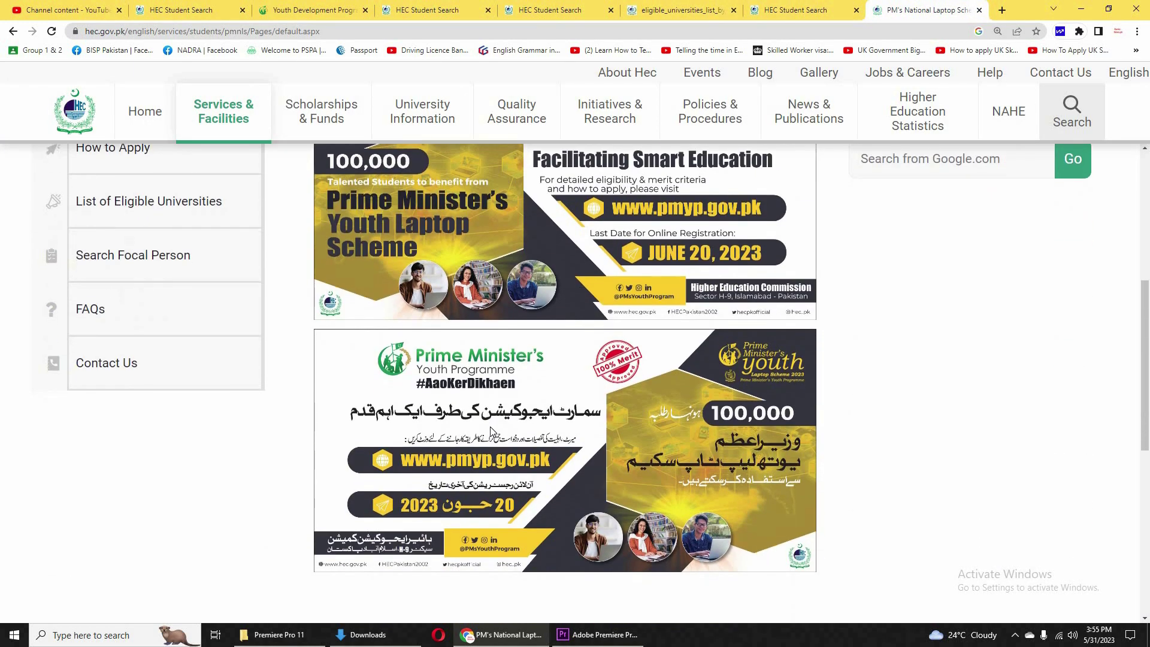